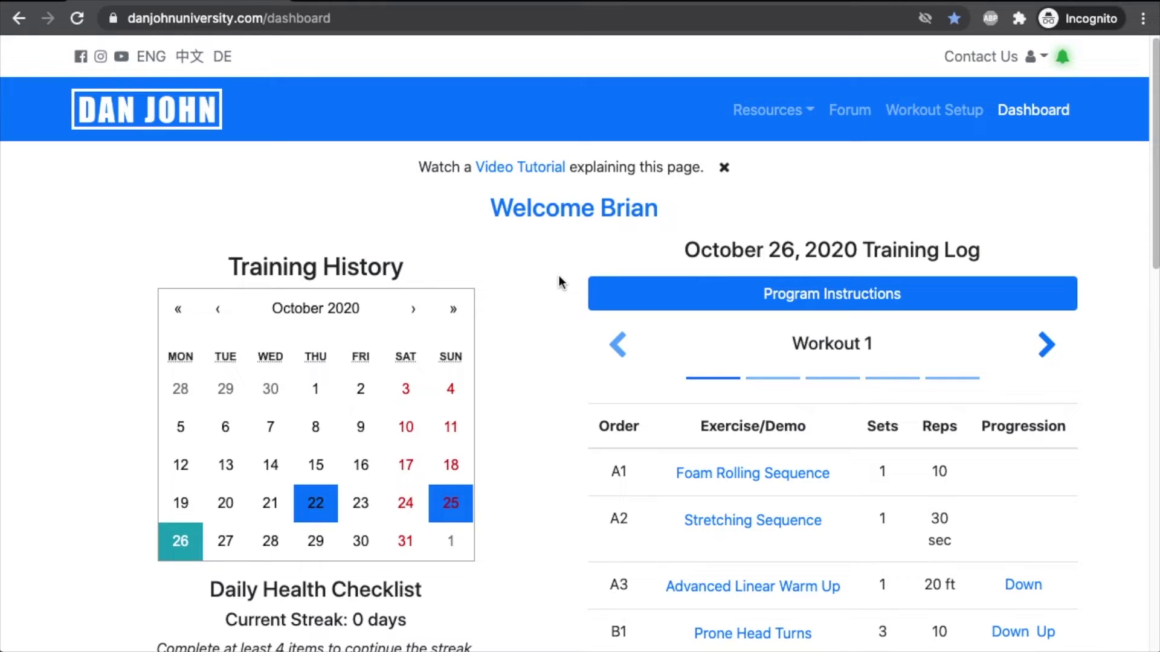
scroll(560, 276, down, 3)
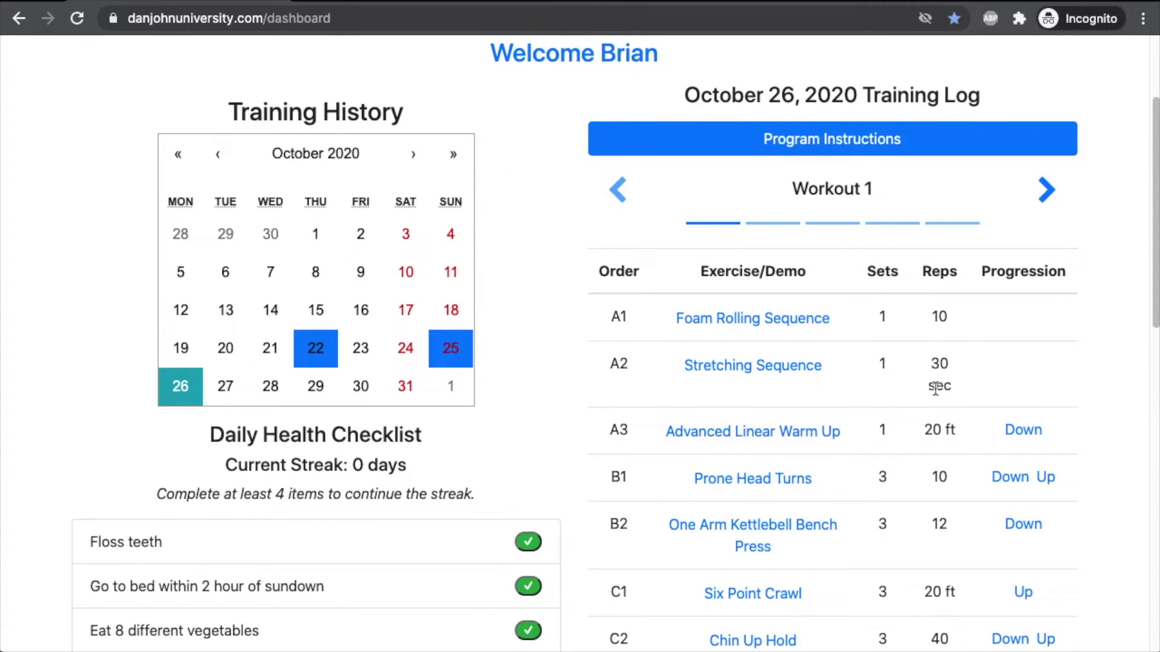
scroll(936, 388, down, 1)
scroll(928, 383, down, 1)
scroll(926, 384, down, 2)
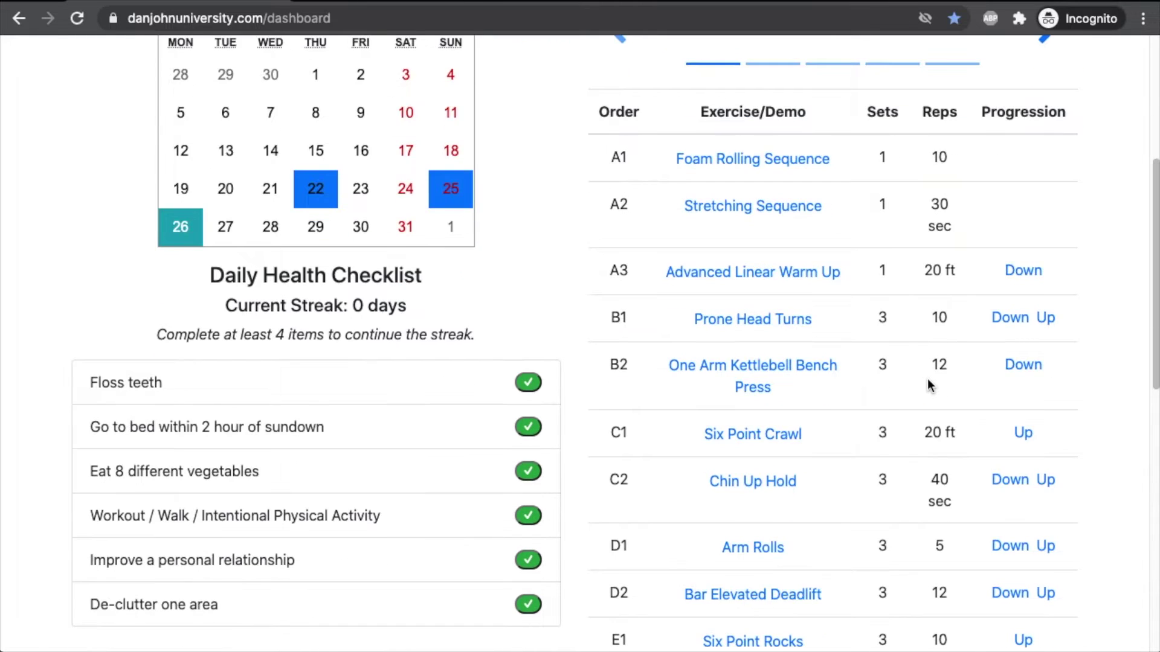
scroll(927, 383, up, 1)
scroll(906, 348, up, 1)
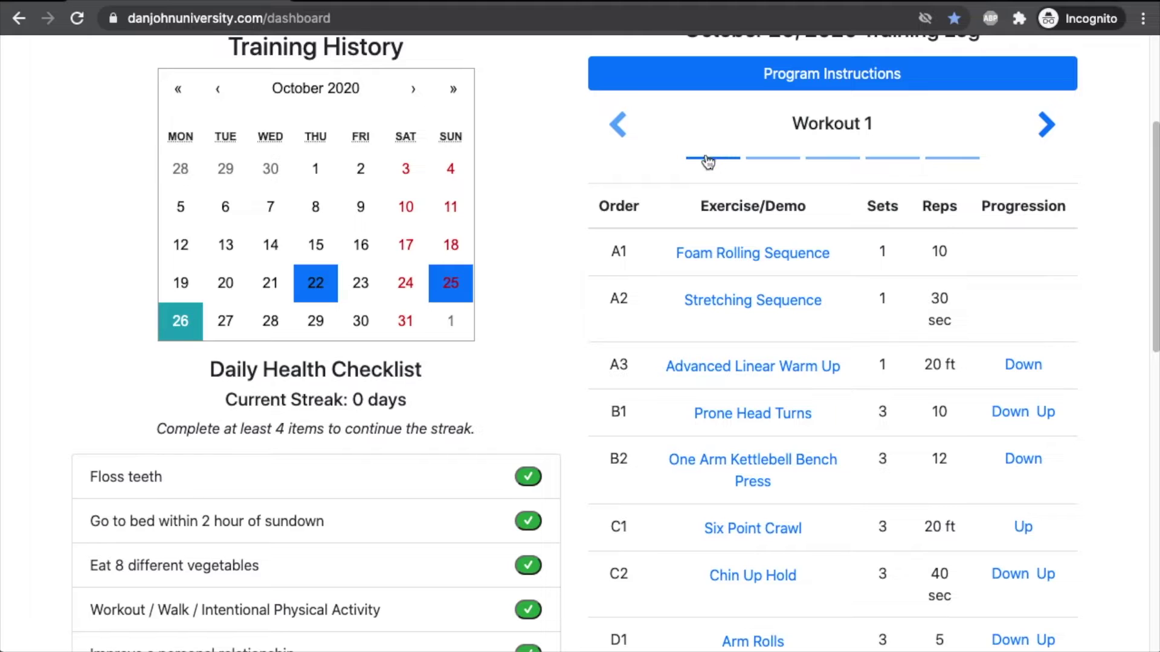
scroll(755, 186, up, 1)
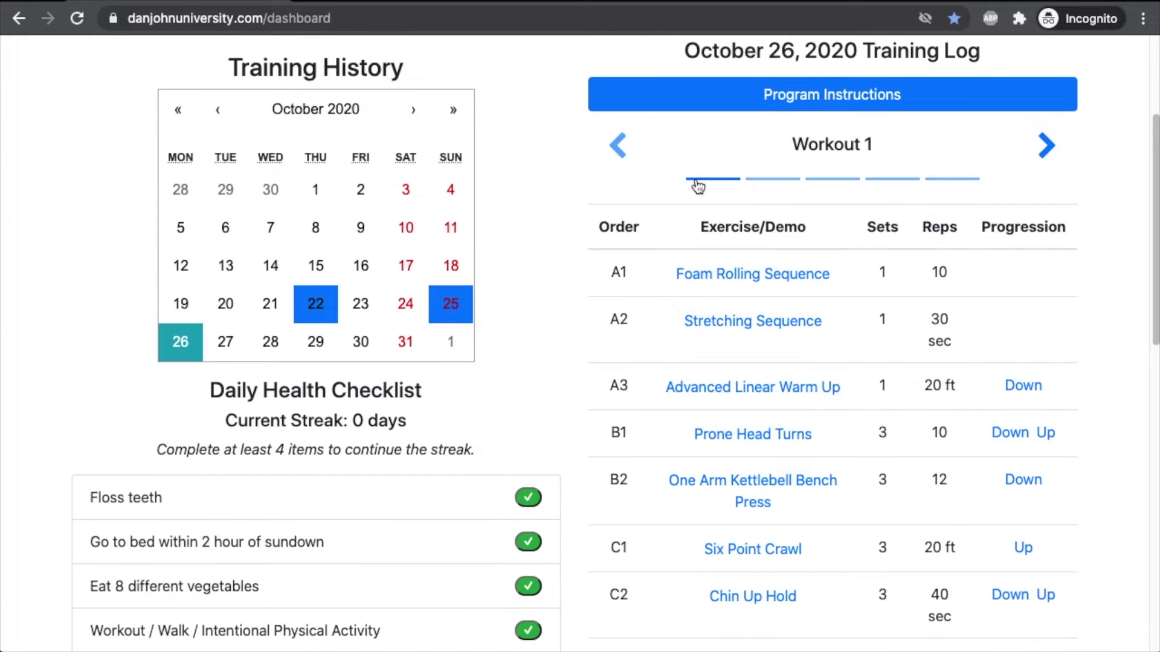
Preview Workouts 2, 3 and 4 of the program and return to Workout 1
click(785, 180)
click(830, 180)
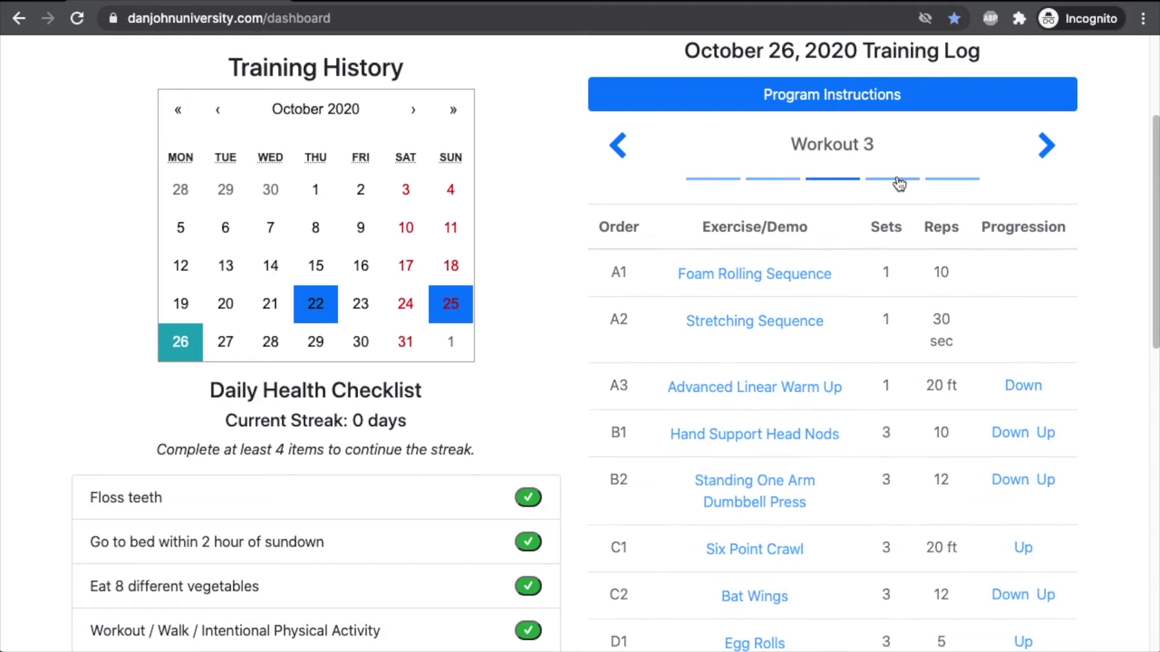
click(892, 181)
click(714, 184)
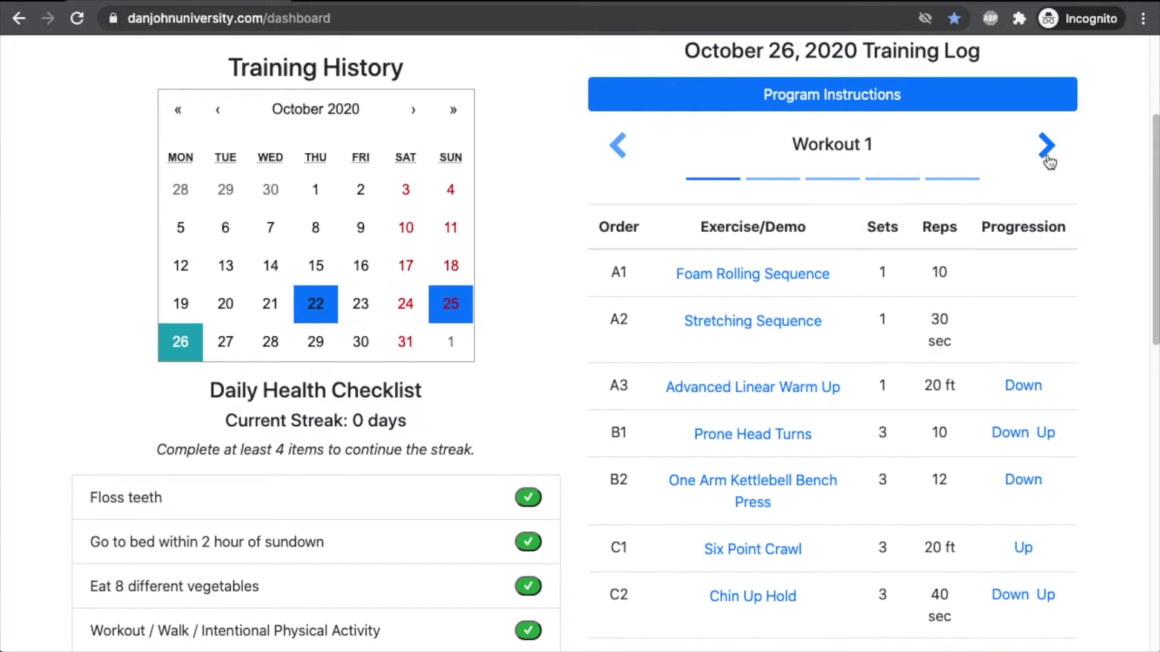
click(1047, 150)
click(621, 151)
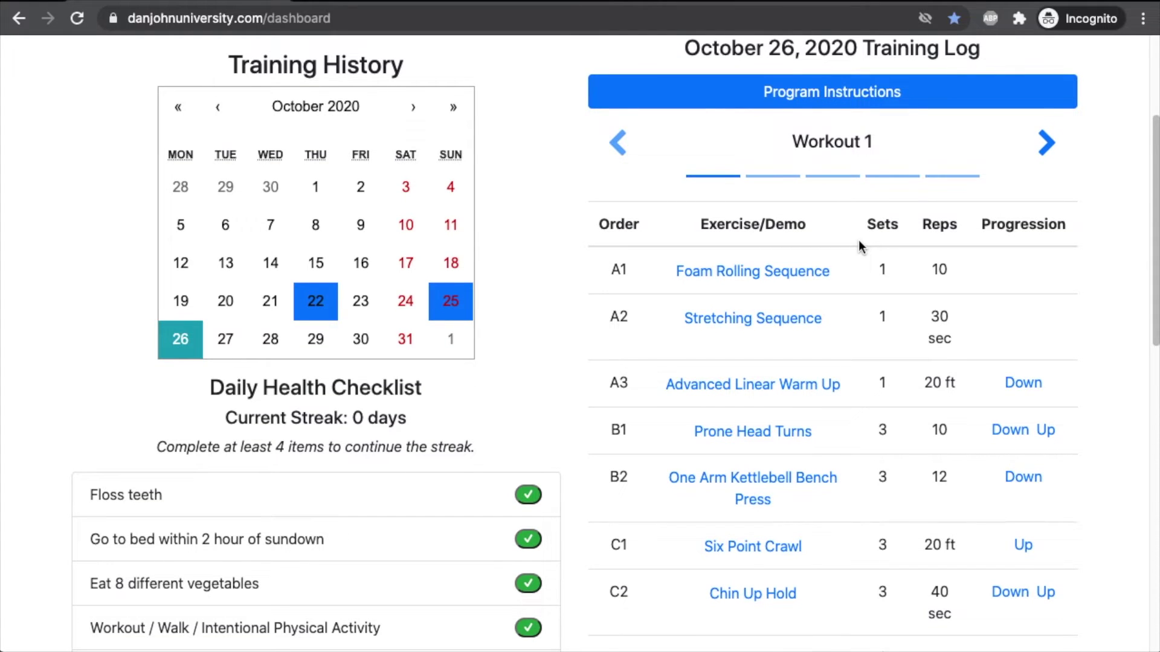
scroll(857, 244, down, 1)
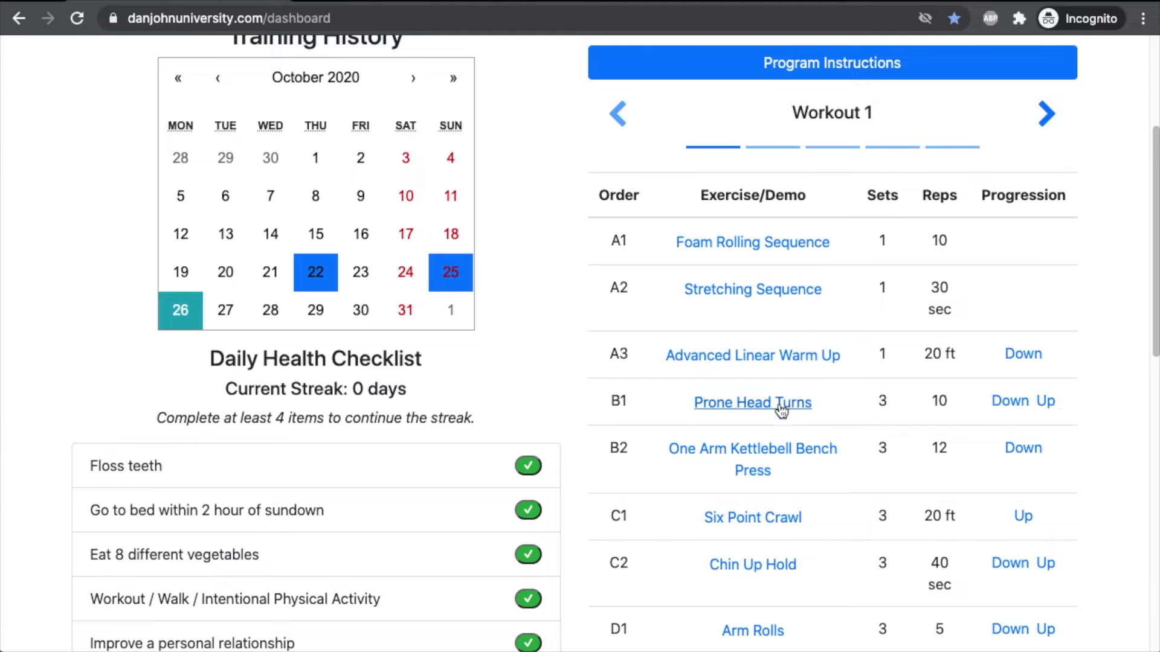
Play the Prone Head Turns demonstration video from Workout 1
click(778, 409)
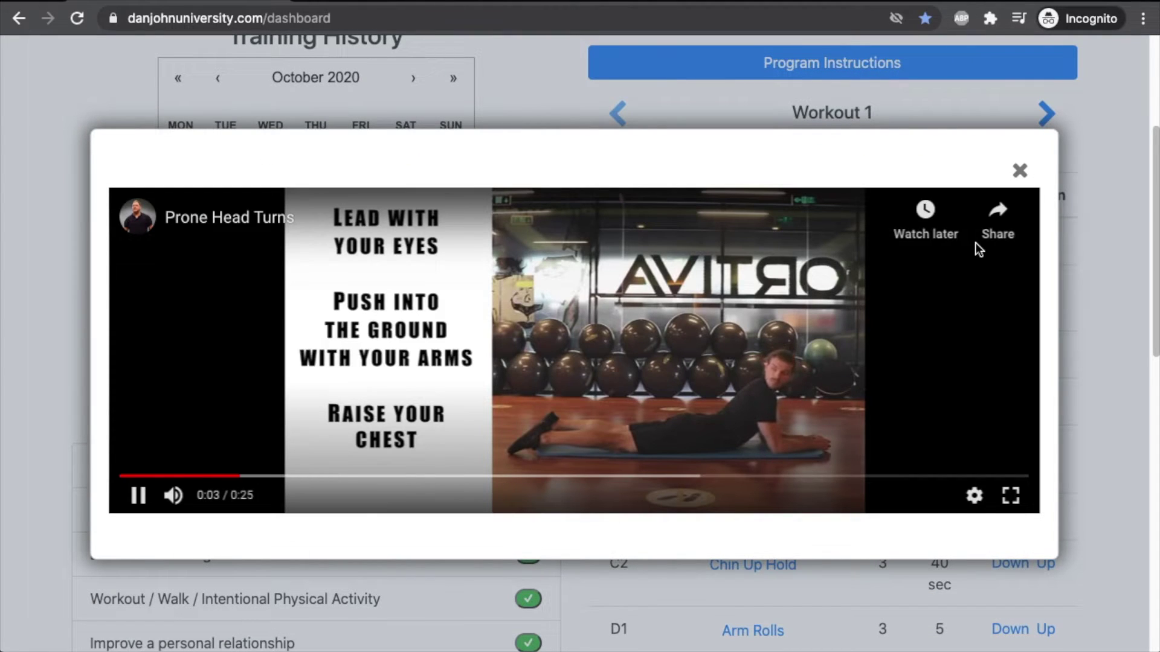
Close the Prone Head Turns video to return to the Workout 1 exercise table
click(1022, 170)
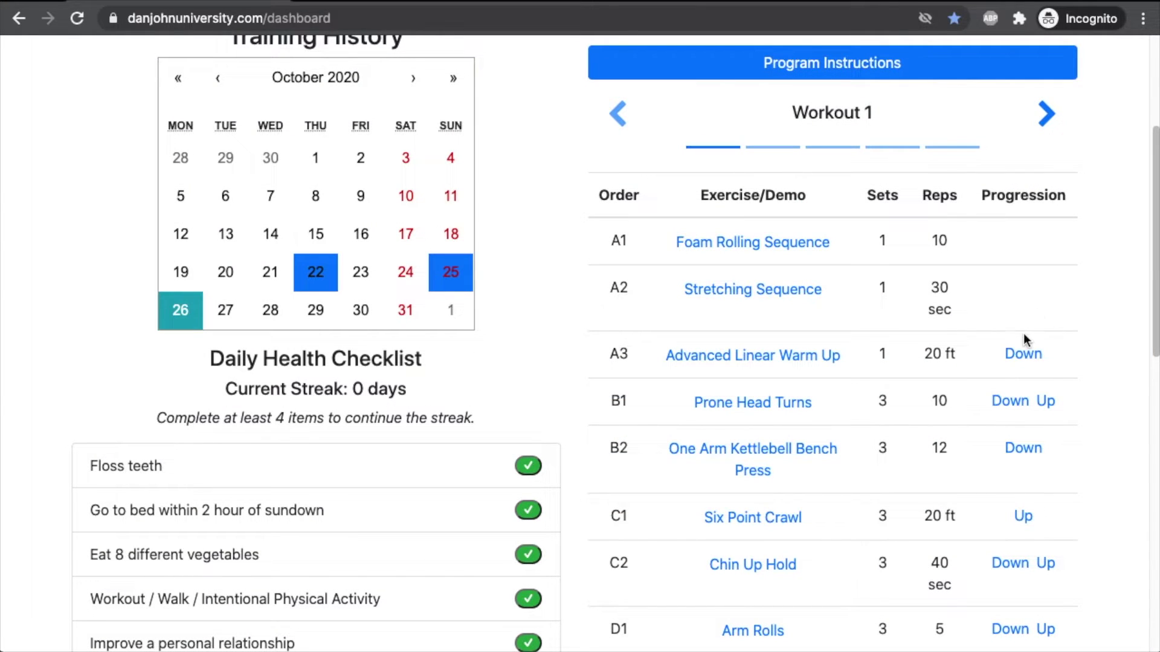
Step the A3 warm-up down twice to Basic Linear Warm Up and start today's workout notes
click(1021, 353)
click(1009, 354)
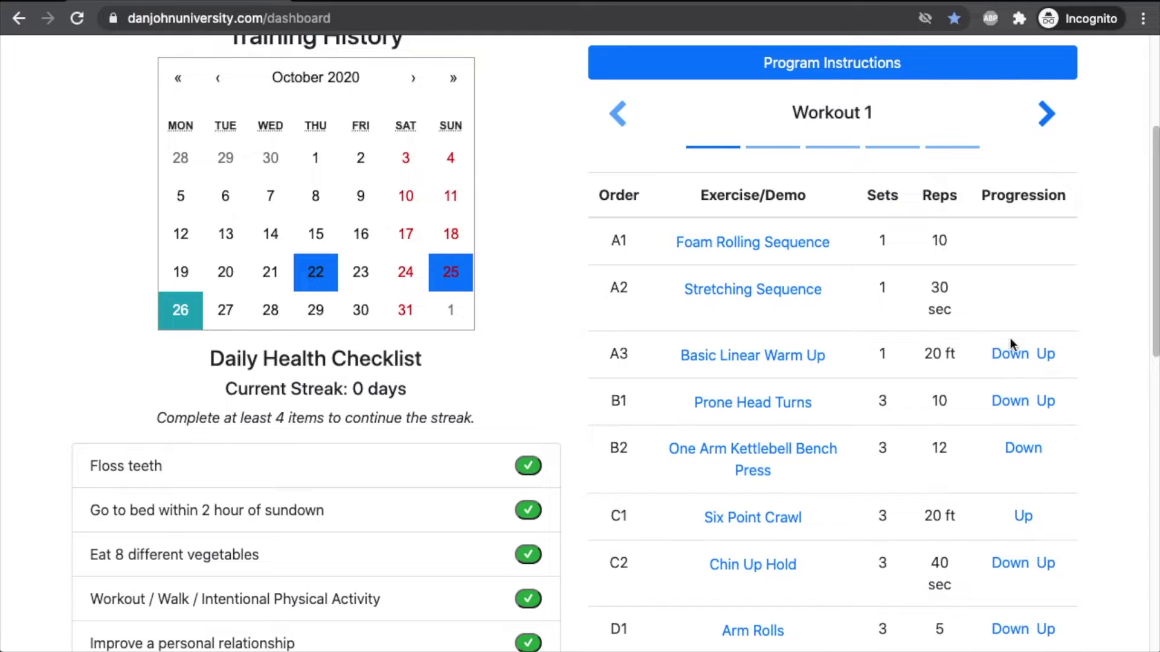
scroll(1010, 340, down, 1)
scroll(1006, 408, down, 1)
scroll(984, 399, down, 2)
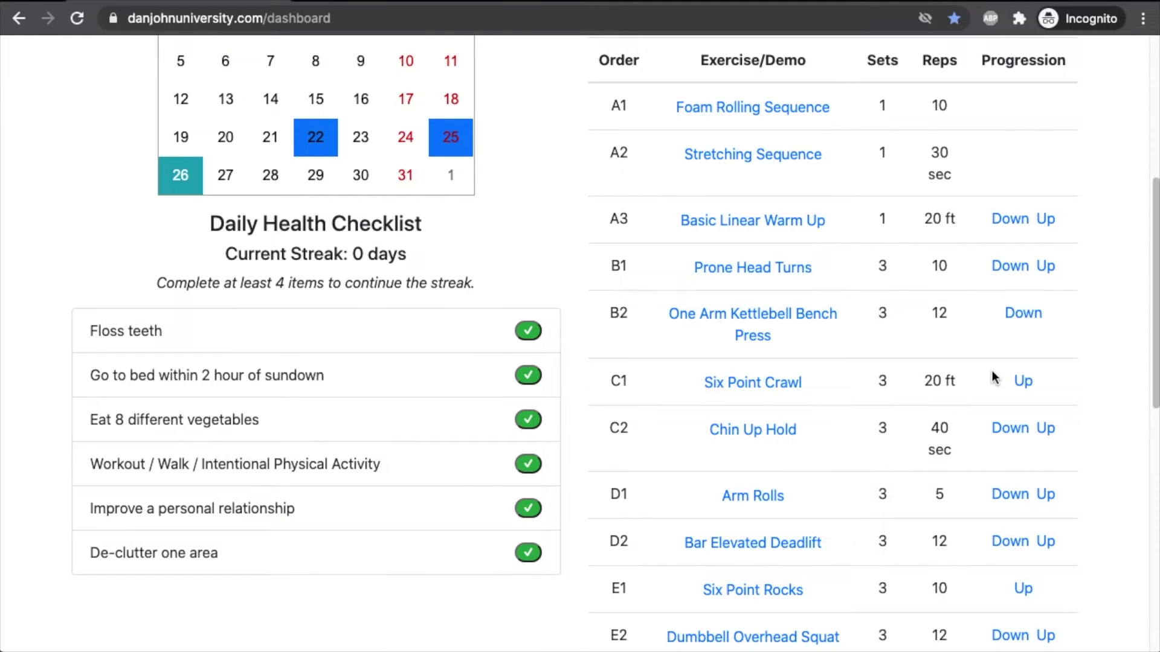
scroll(993, 378, up, 1)
scroll(973, 360, up, 1)
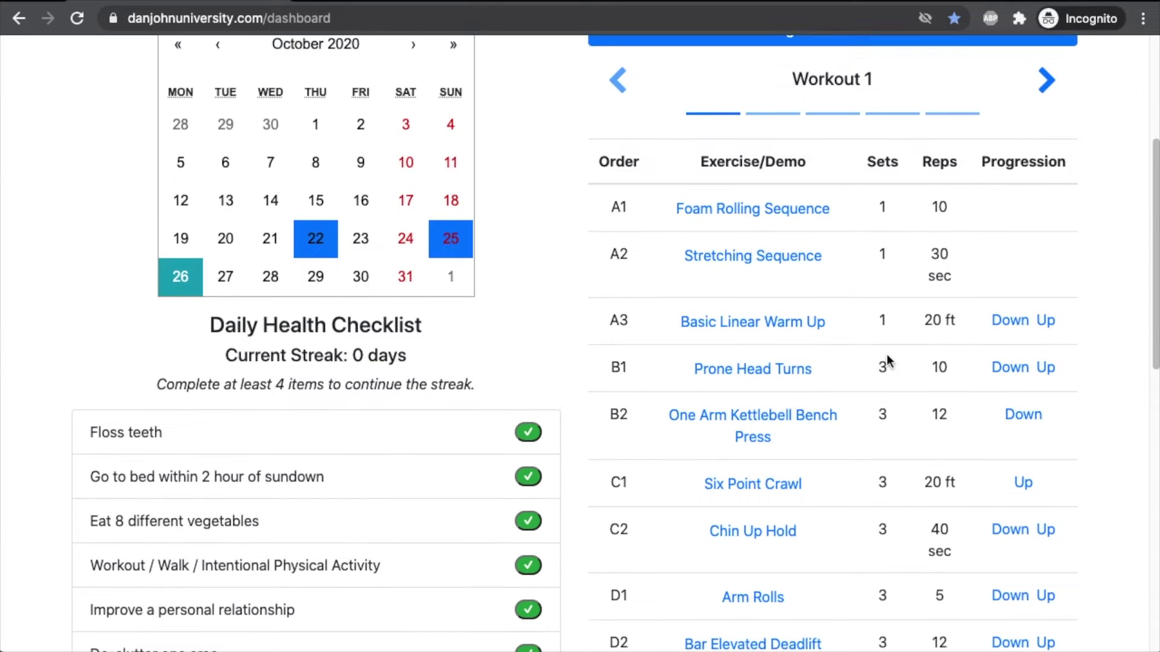
scroll(887, 358, down, 4)
scroll(725, 526, down, 1)
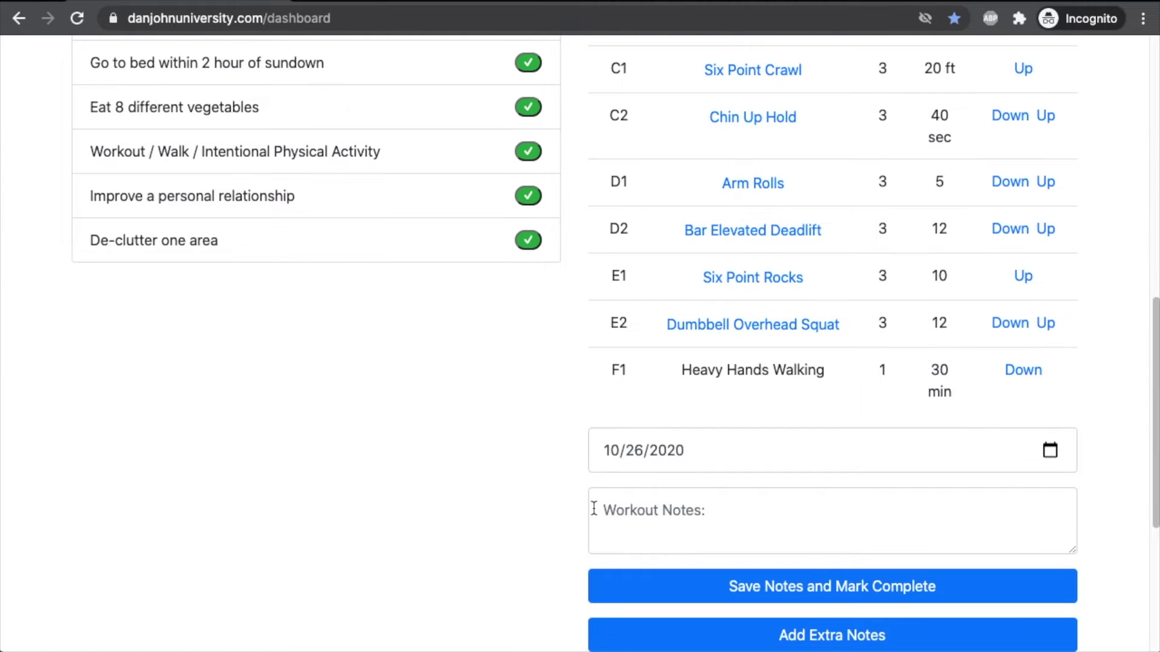
click(650, 516)
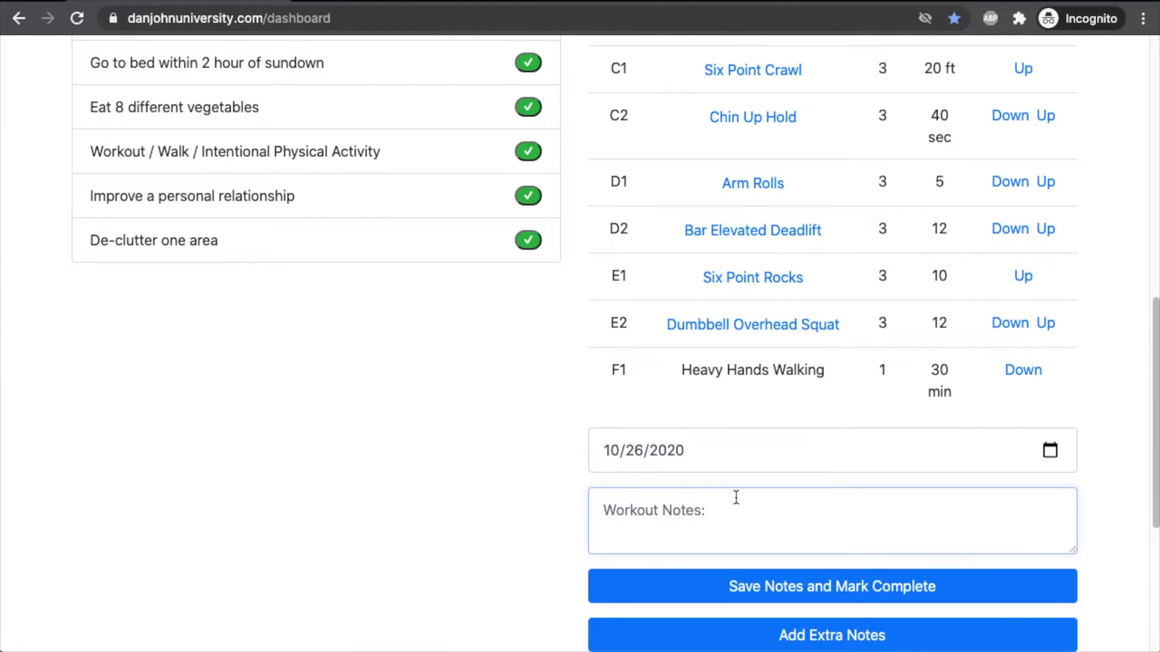
scroll(736, 498, down, 1)
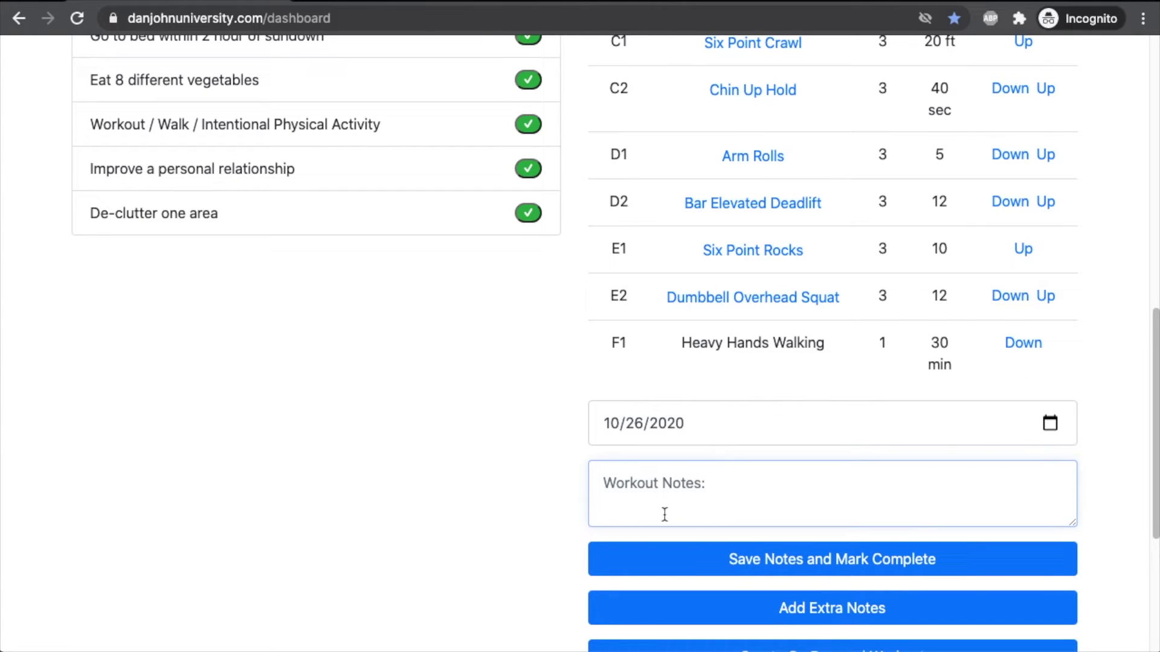
Save the notes and mark Workout 1 completed on October 26, 2020
click(695, 560)
scroll(815, 273, down, 3)
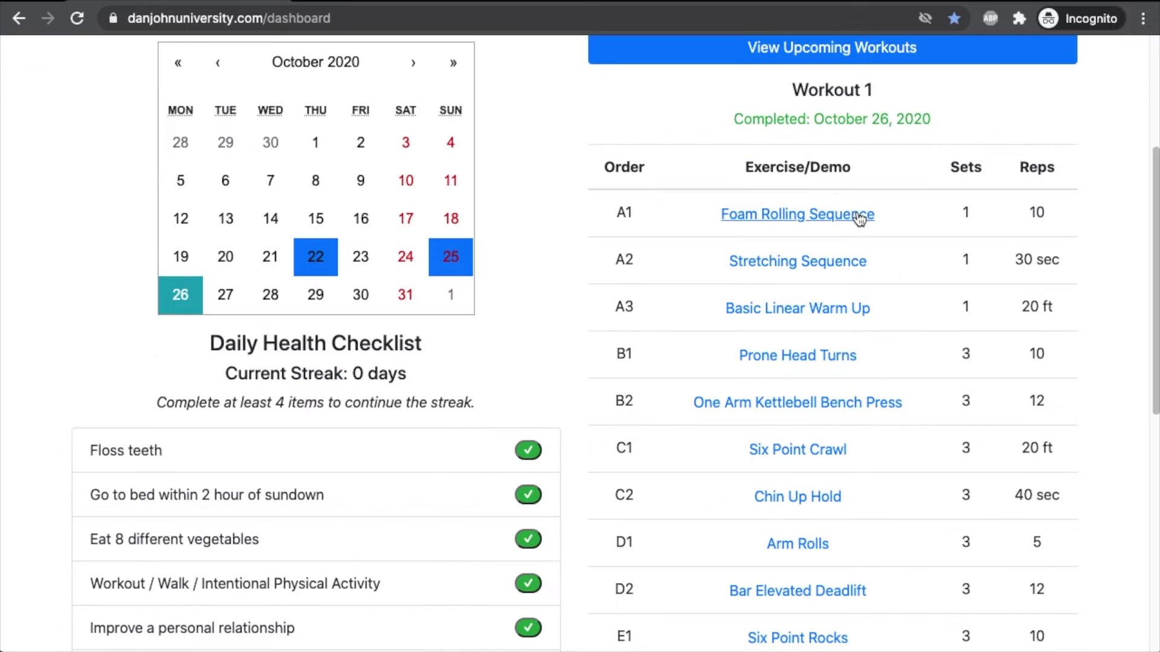
drag(732, 122, 854, 127)
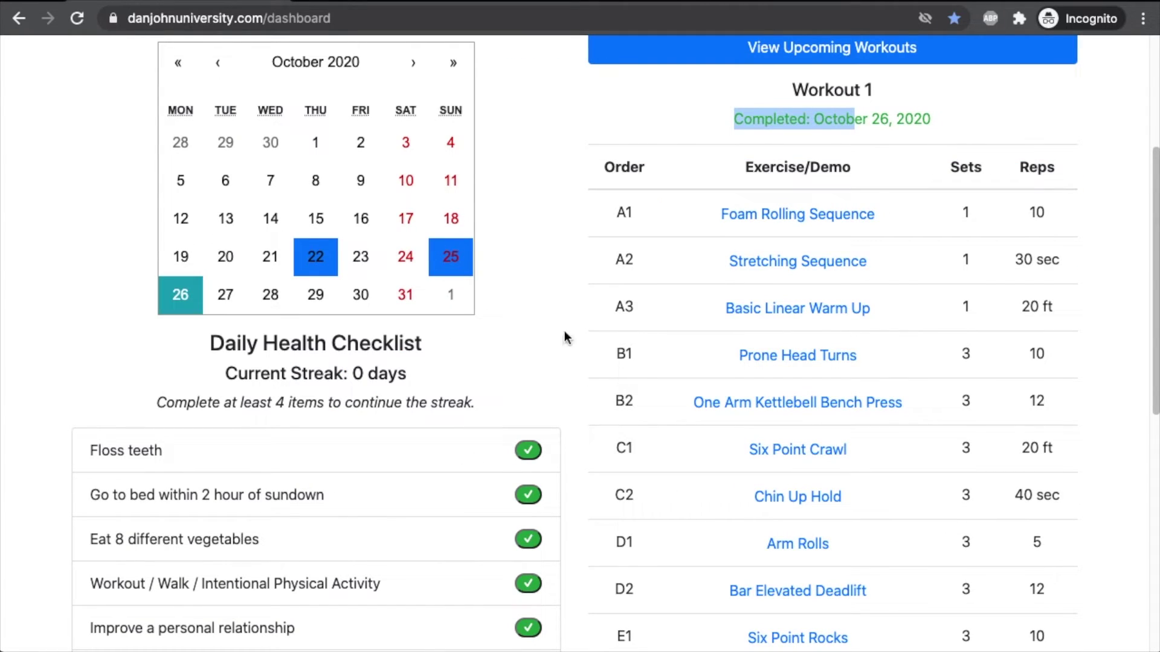
scroll(907, 336, down, 3)
scroll(956, 326, down, 3)
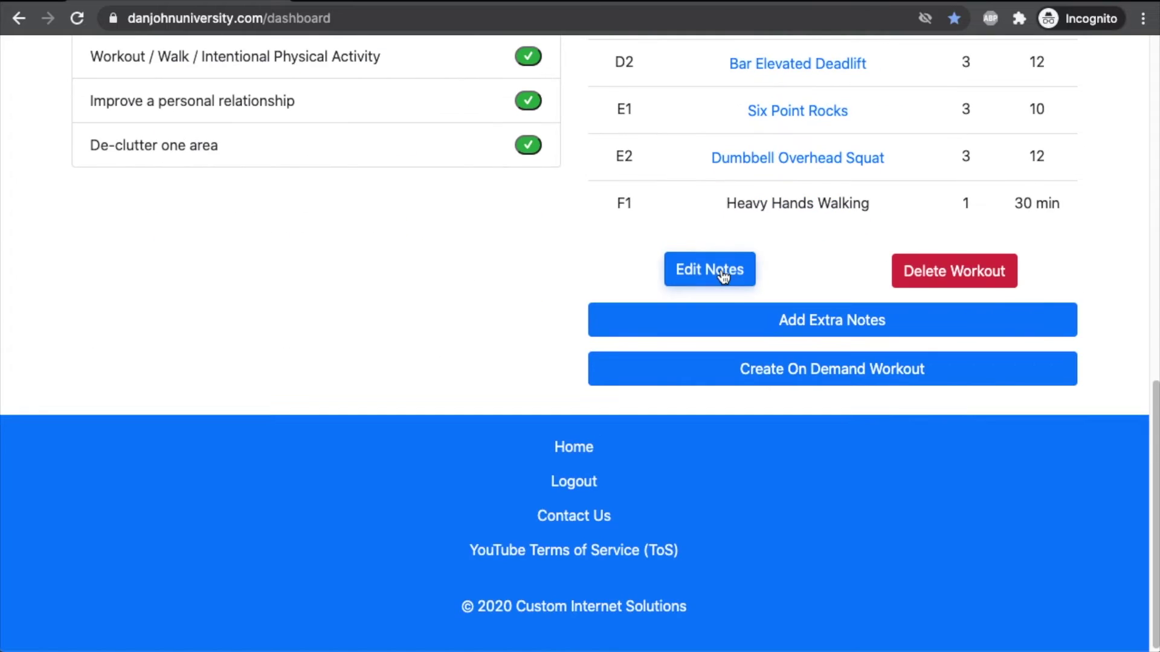
Edit the Workout 1 notes and save them again
click(694, 277)
click(712, 424)
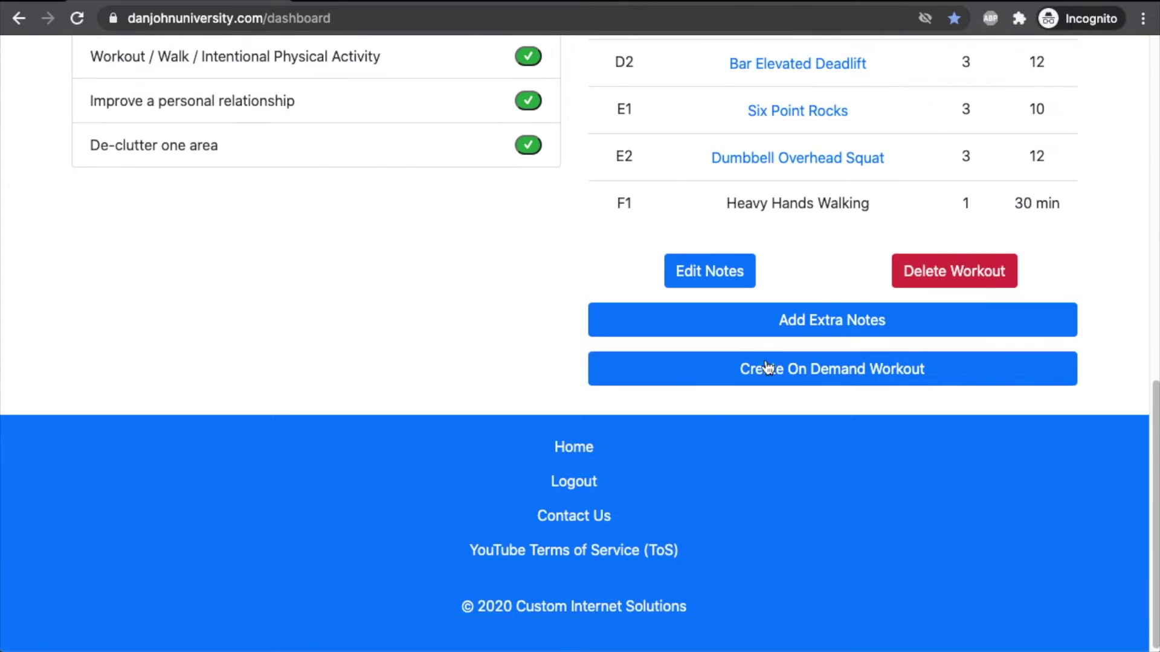
scroll(805, 305, up, 5)
click(934, 328)
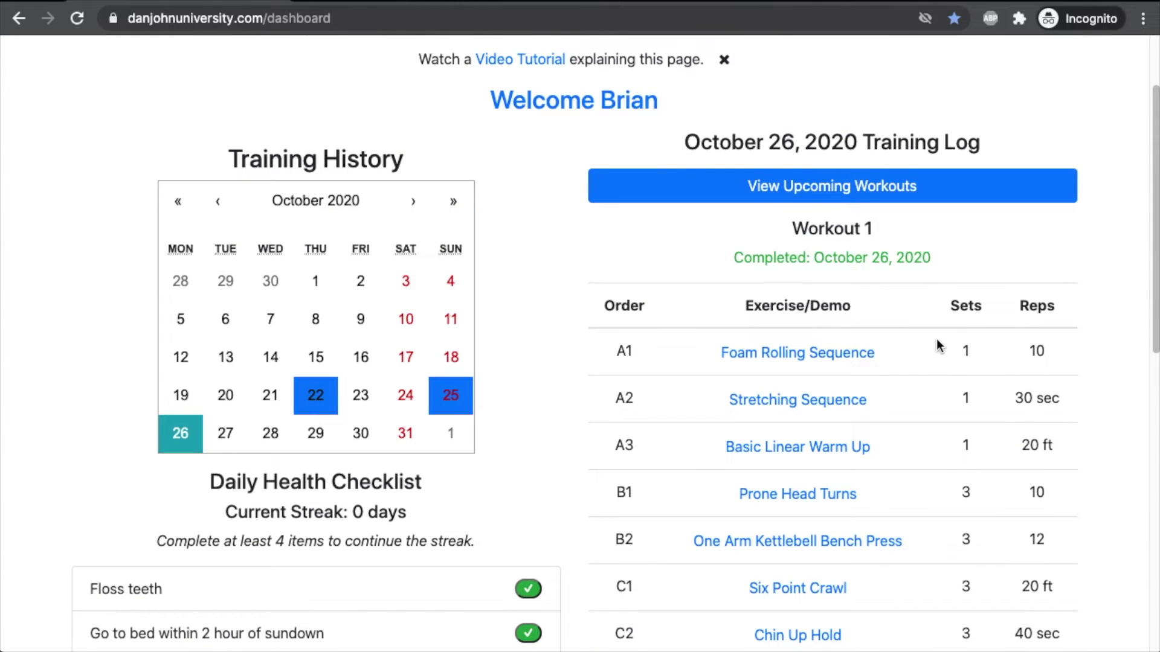
click(452, 395)
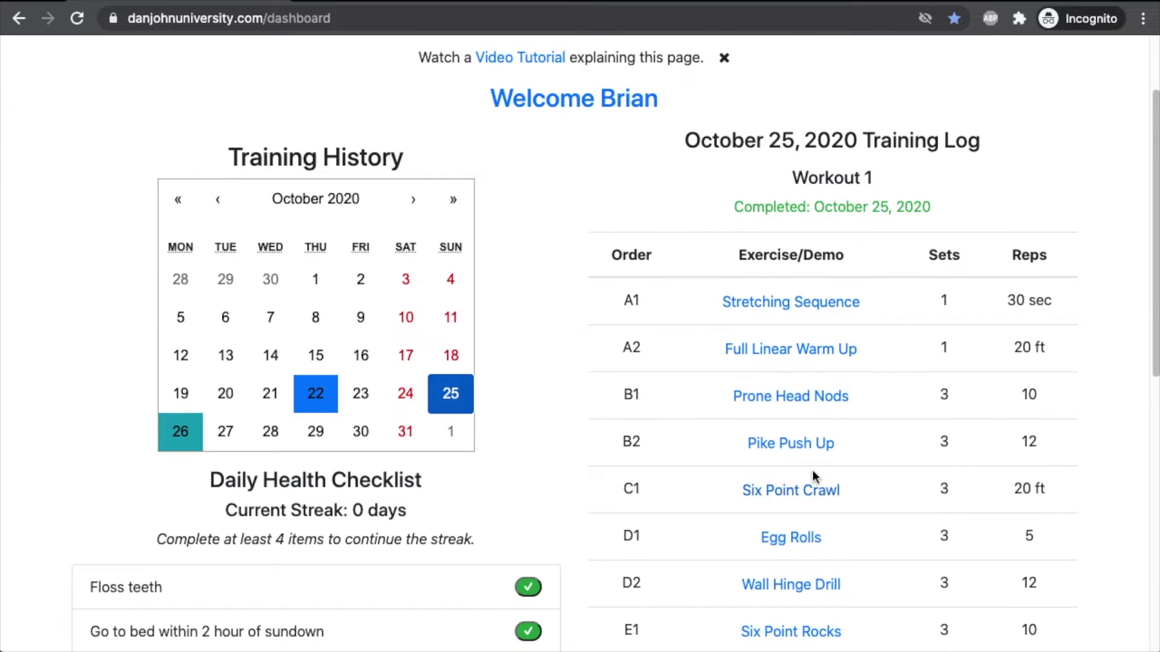
scroll(813, 471, down, 1)
scroll(867, 376, down, 3)
scroll(859, 332, up, 1)
scroll(775, 417, up, 2)
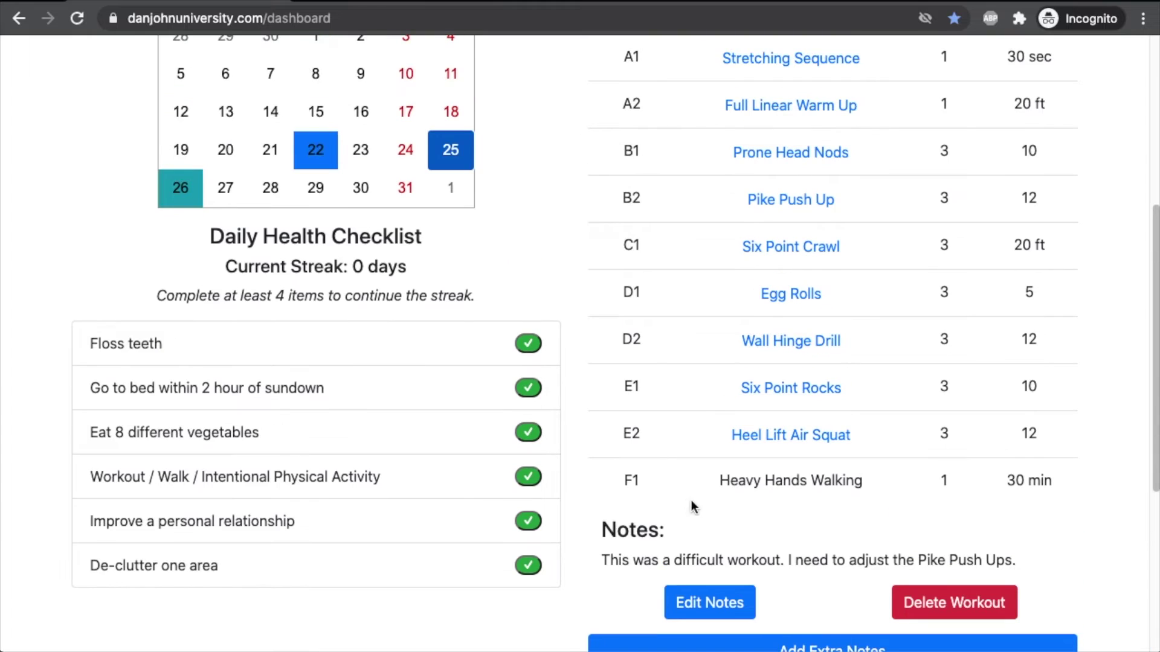
scroll(792, 408, up, 1)
scroll(793, 375, up, 1)
scroll(728, 378, up, 1)
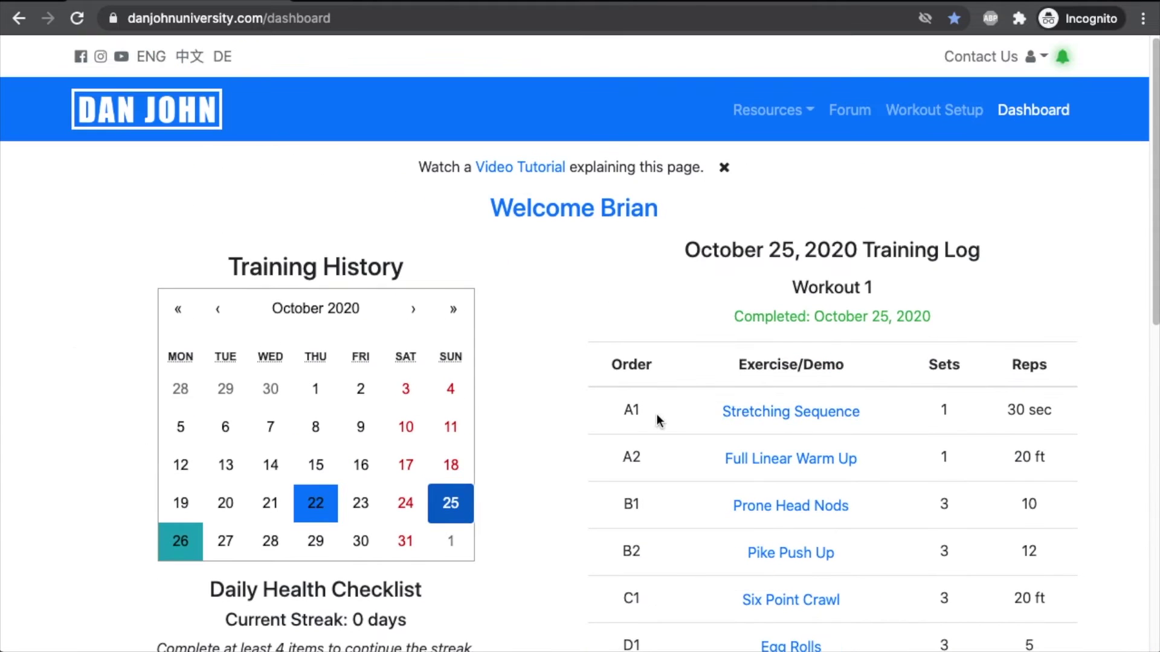
scroll(657, 415, down, 1)
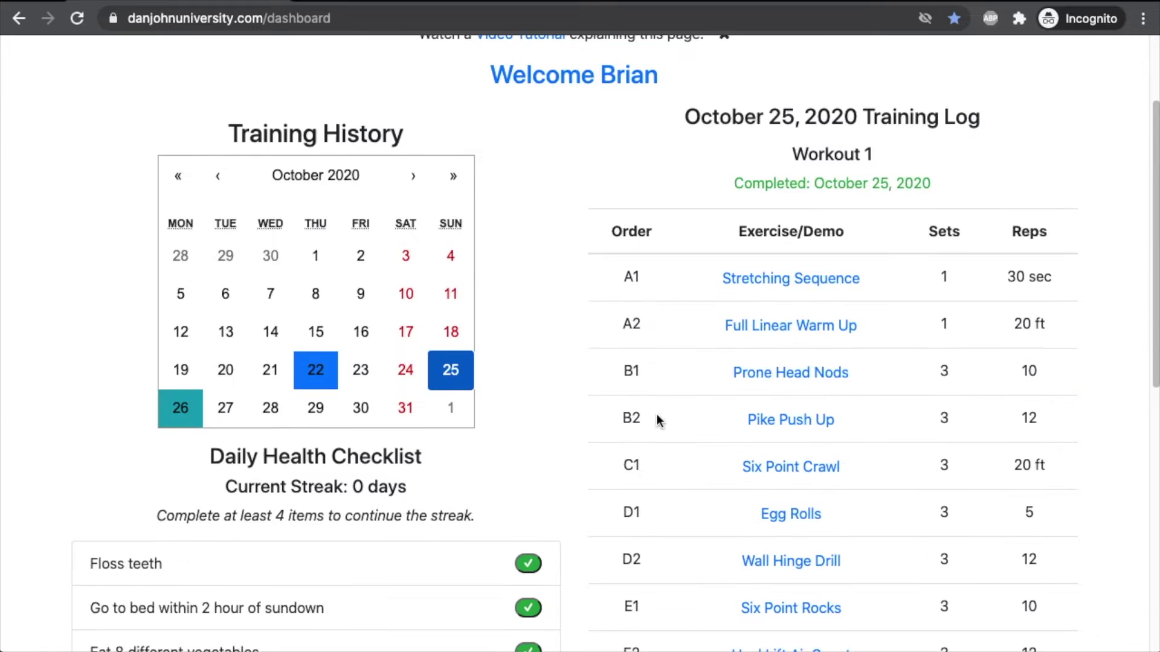
scroll(657, 415, down, 3)
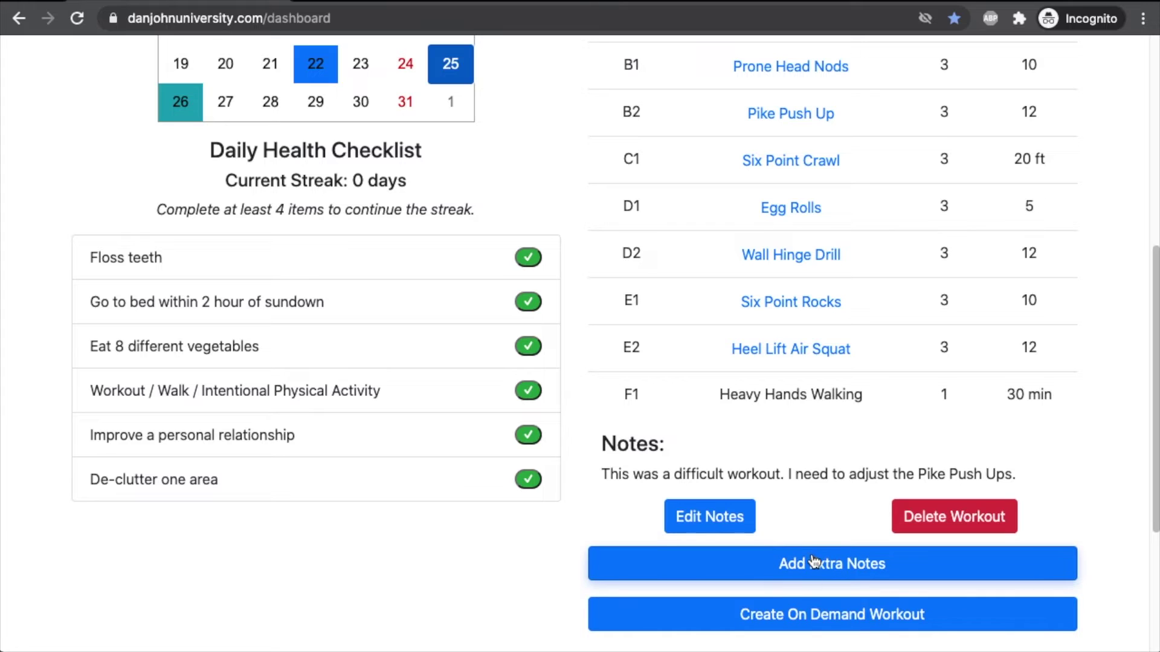
scroll(777, 339, down, 2)
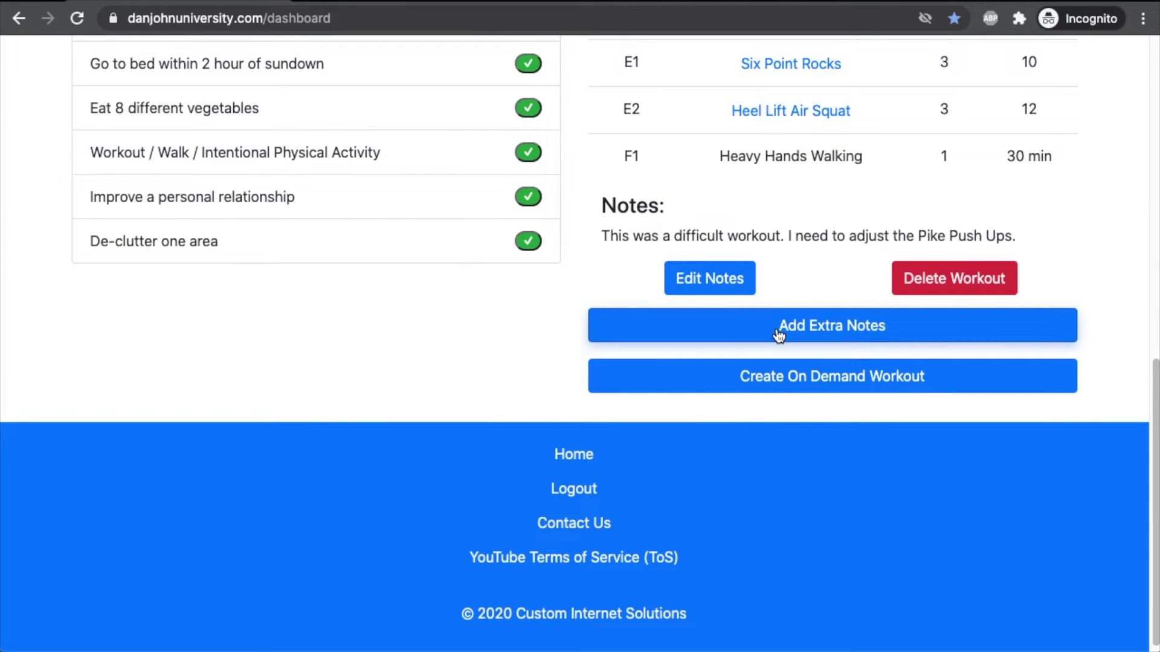
scroll(778, 336, up, 5)
Add a short note to the October 16 log and mark it complete
click(363, 344)
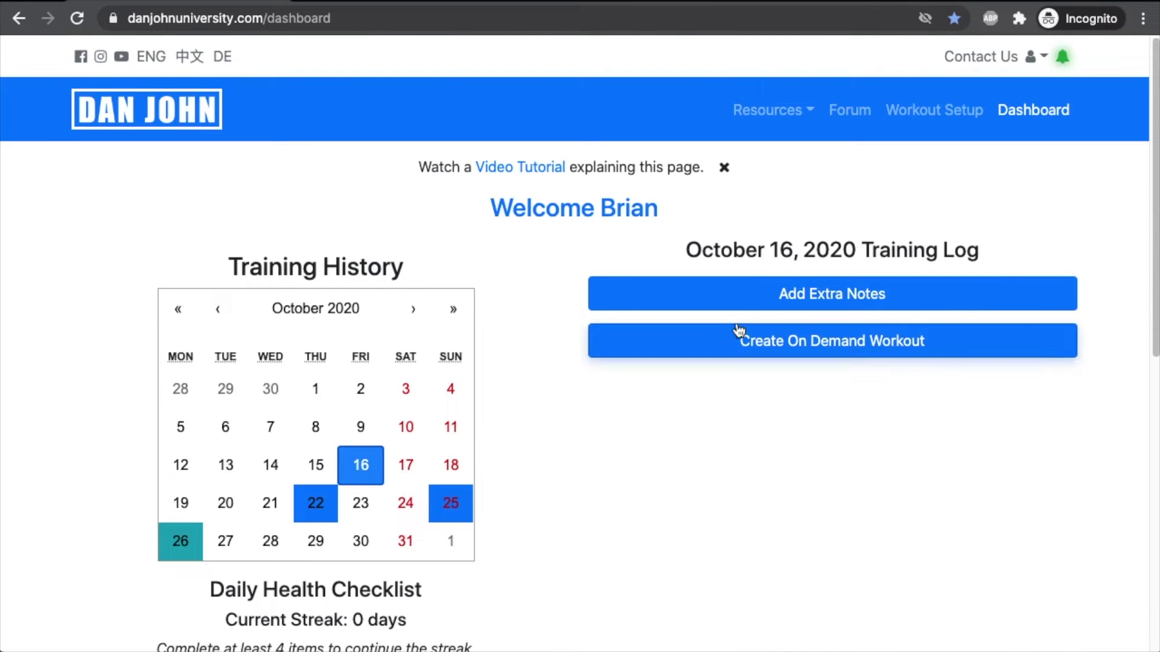
click(738, 295)
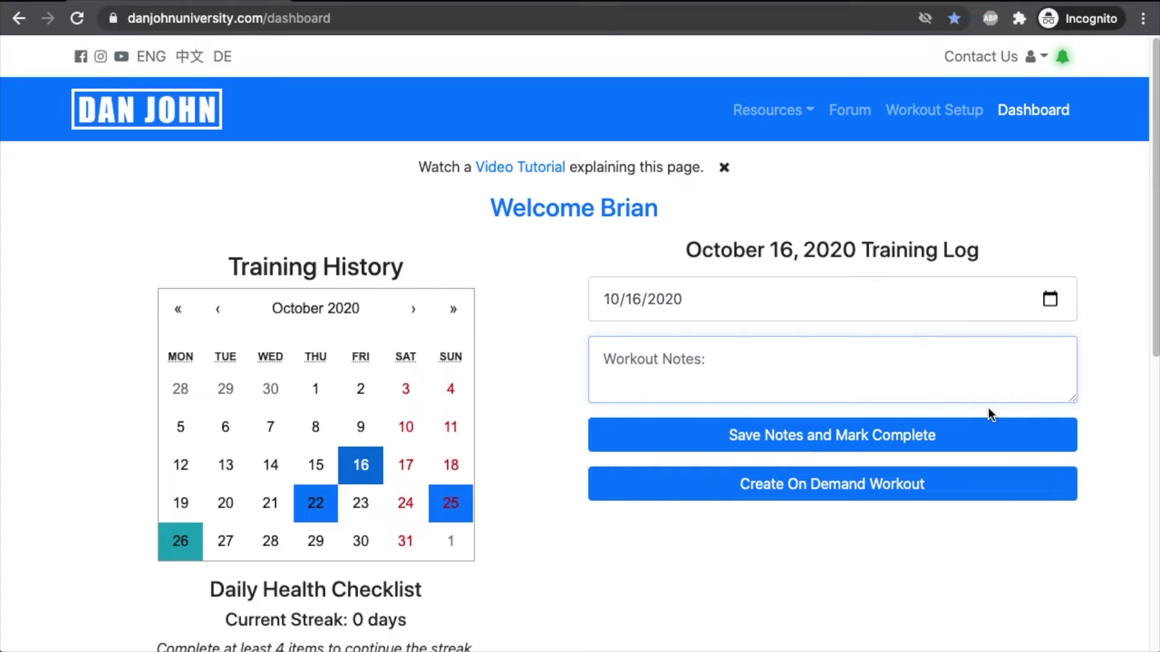
text(New notes.)
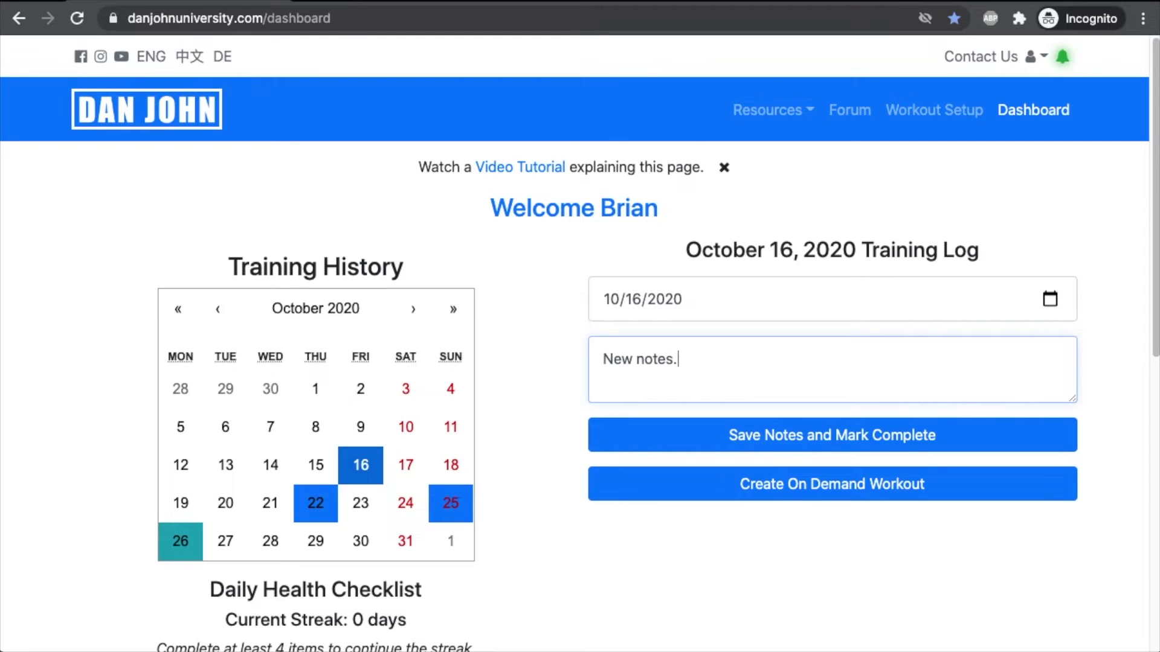
click(997, 442)
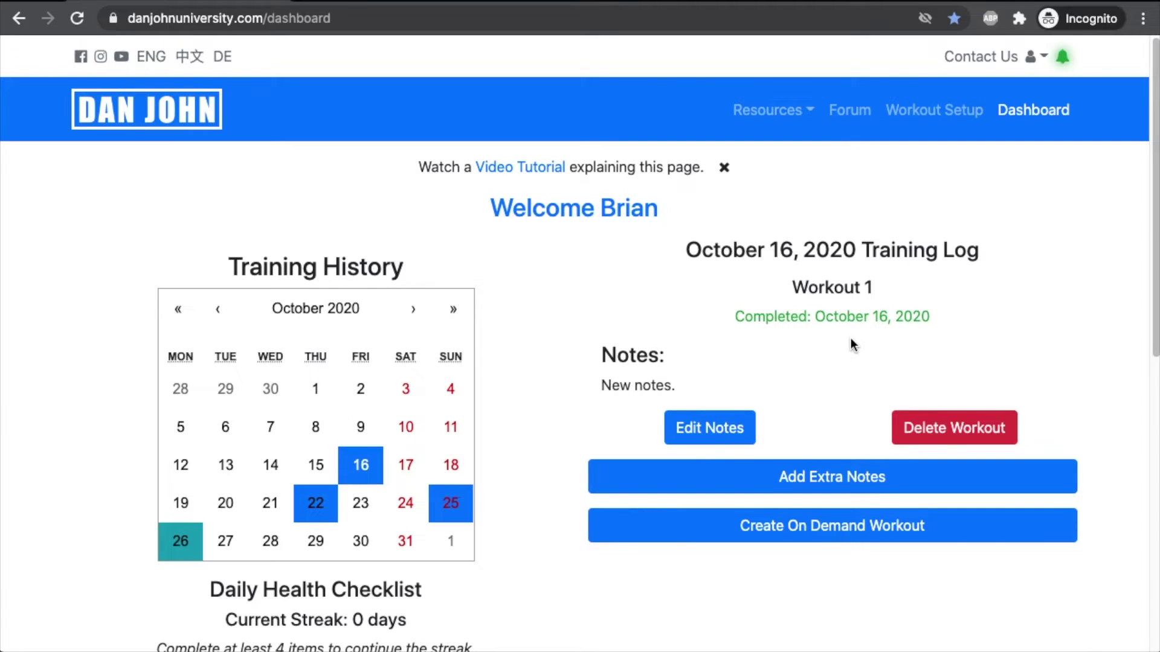
Show October 22's Easy Strength for Fat Loss Week 1 Day 1 workout
click(316, 504)
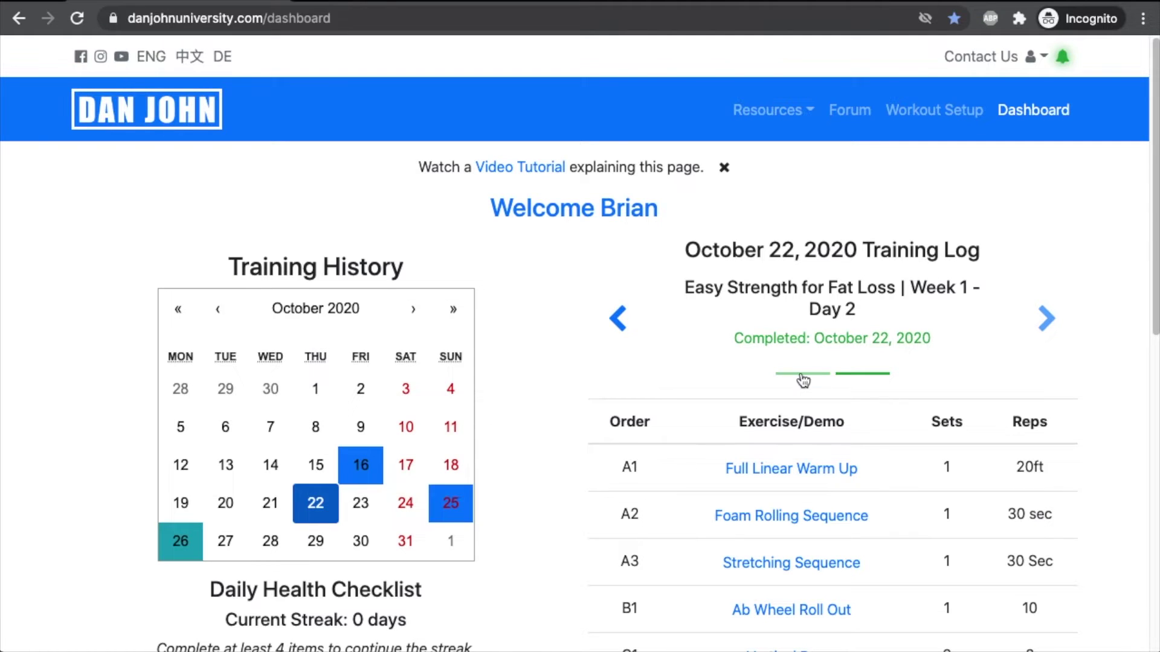
click(802, 376)
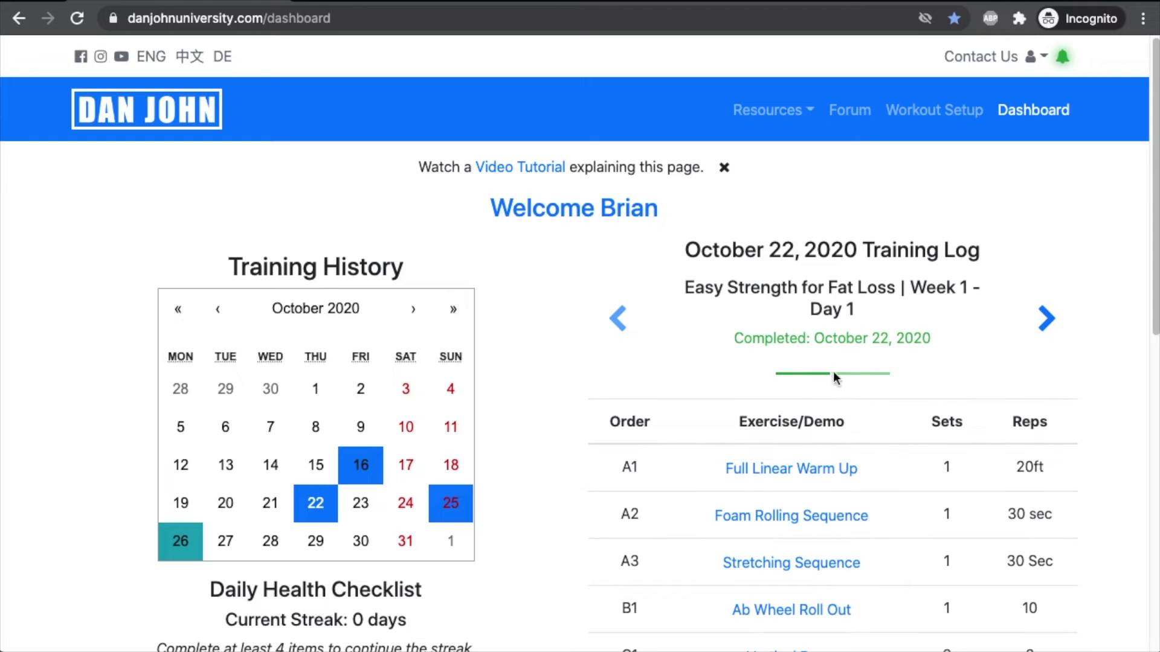
scroll(850, 382, down, 2)
scroll(806, 313, down, 1)
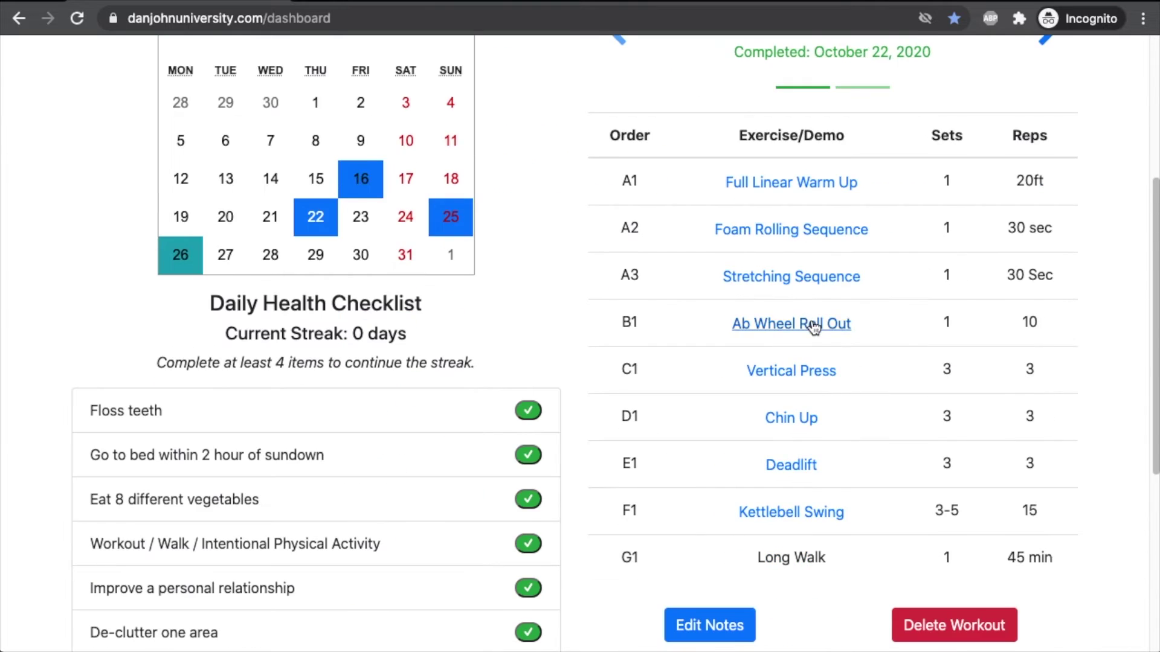
scroll(802, 251, down, 1)
scroll(790, 292, up, 5)
Record an extra October 22 workout with the note 'Food was good today.' and mark it complete
click(870, 372)
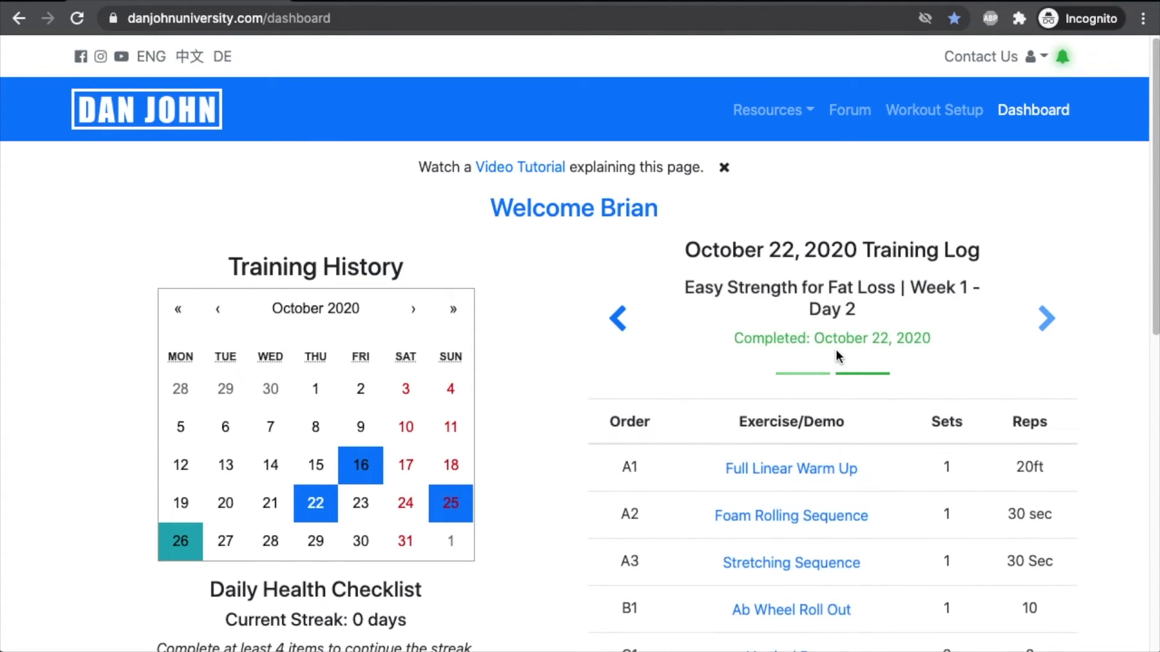
scroll(834, 362, down, 5)
click(803, 478)
click(749, 535)
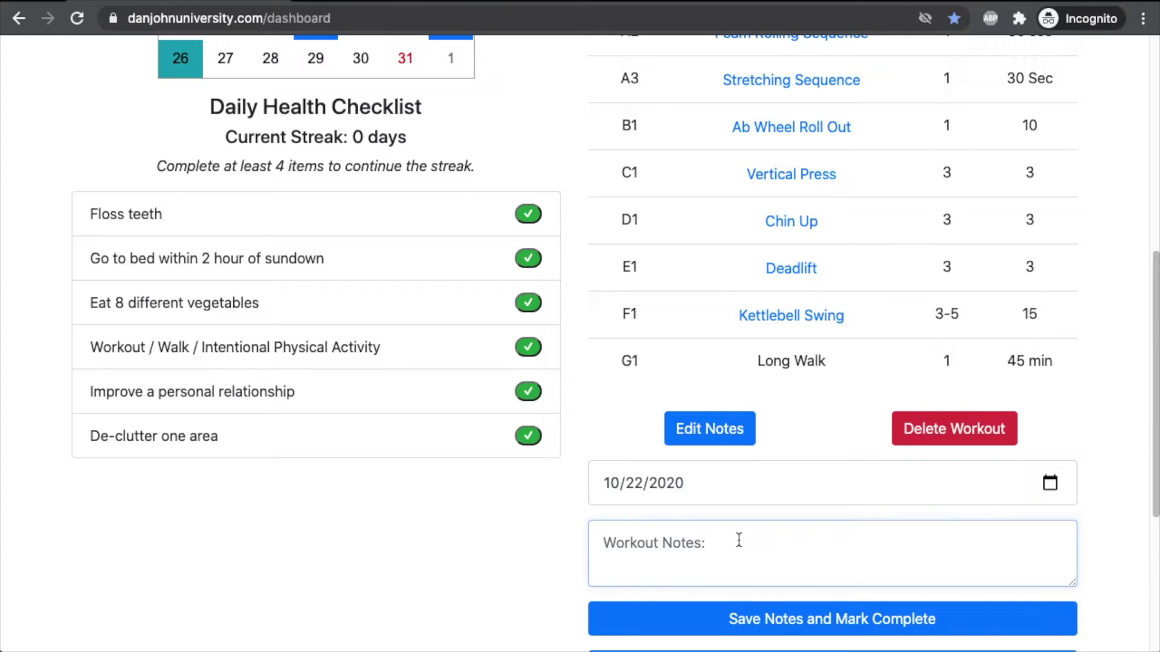
text(Food was good)
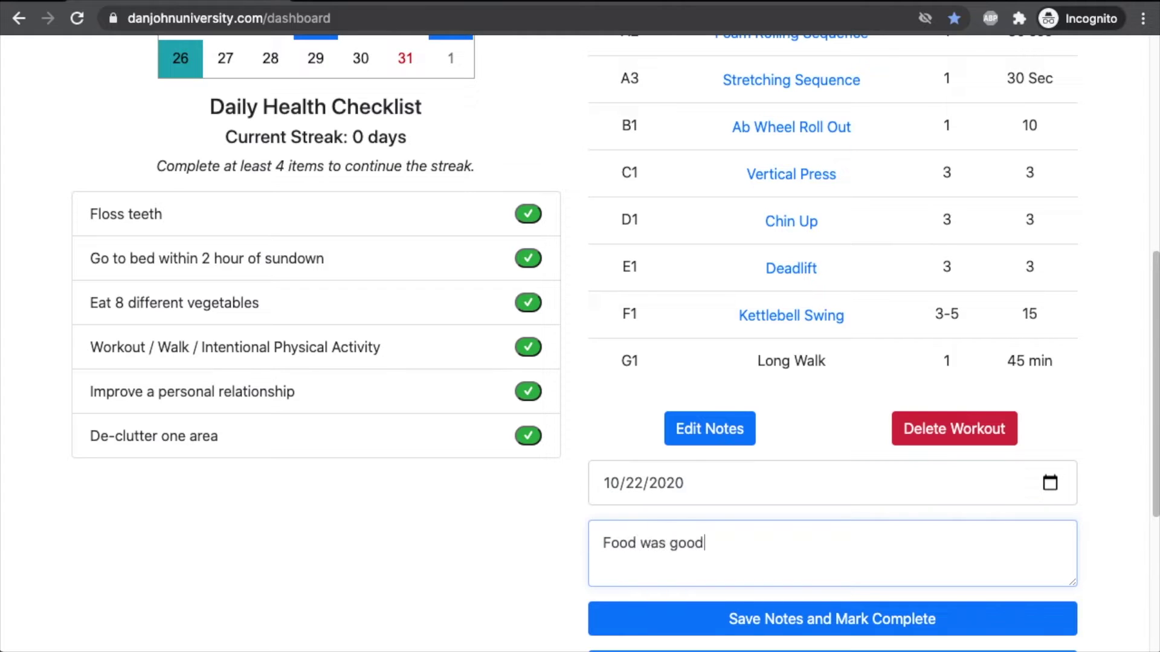
text( today.)
click(767, 616)
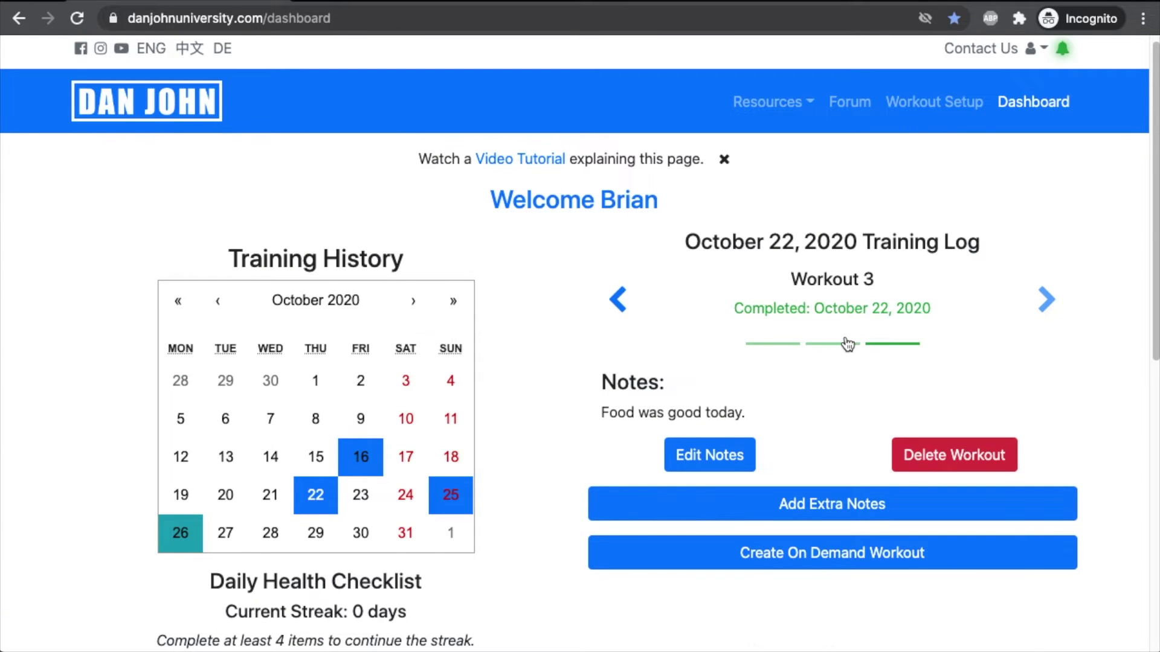
Step the October 22 carousel back from Workout 3 to the Week 1 Day 1 workout
click(838, 344)
click(770, 364)
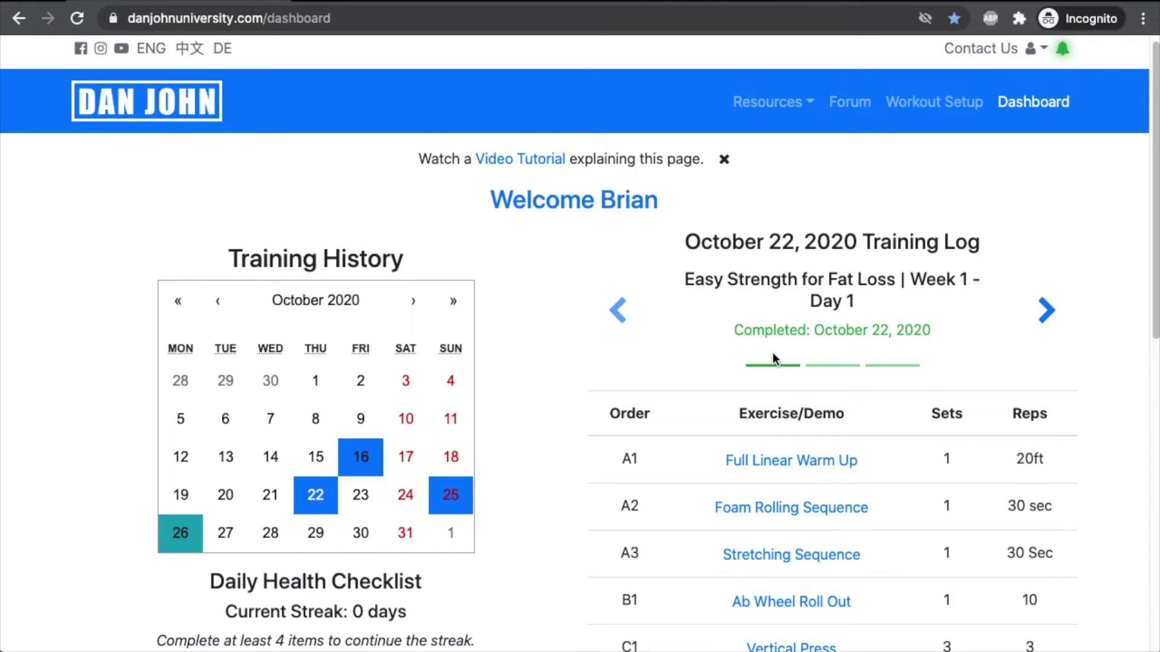
scroll(764, 352, down, 1)
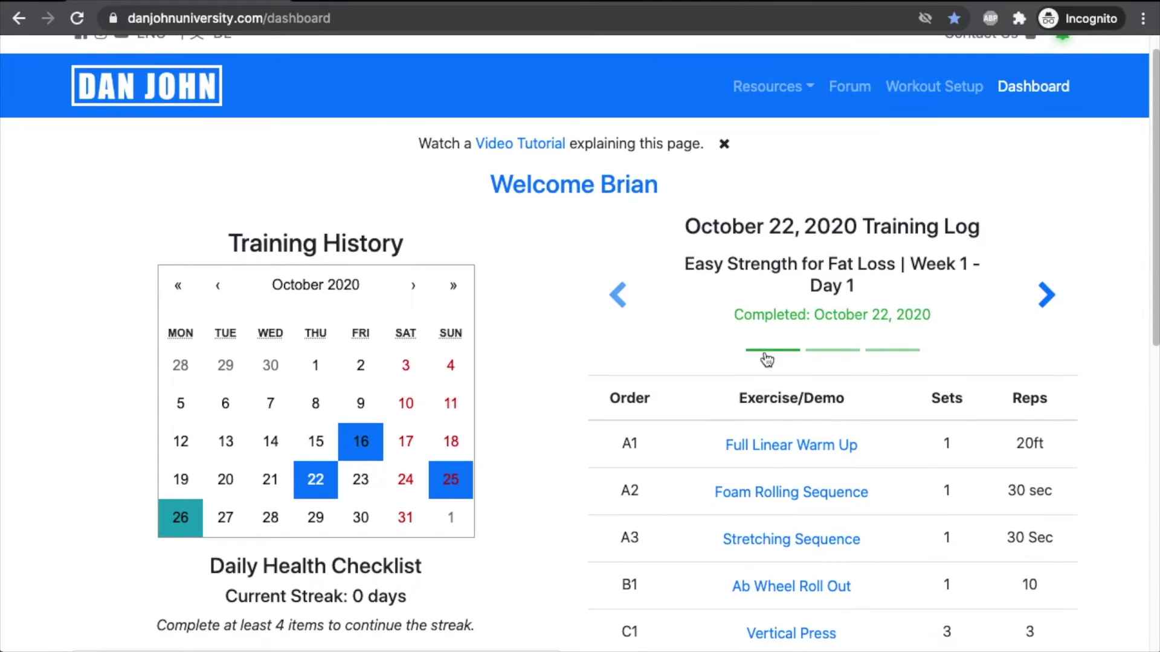
Generate a general on-demand workout from the October 23 training log
click(361, 480)
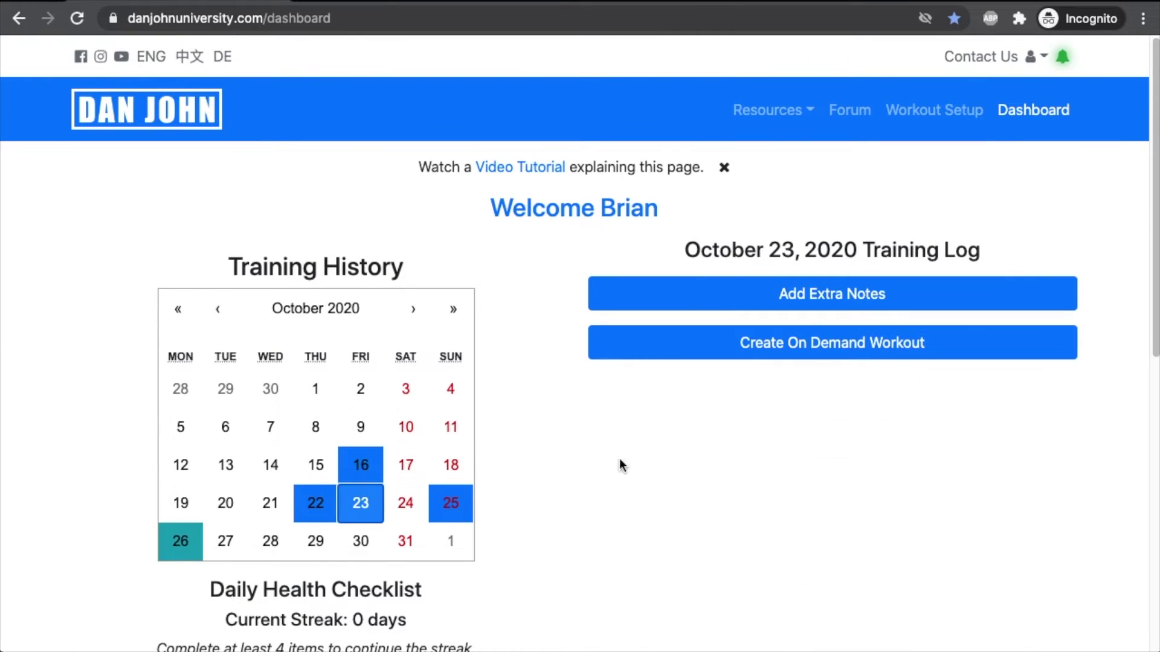
click(791, 349)
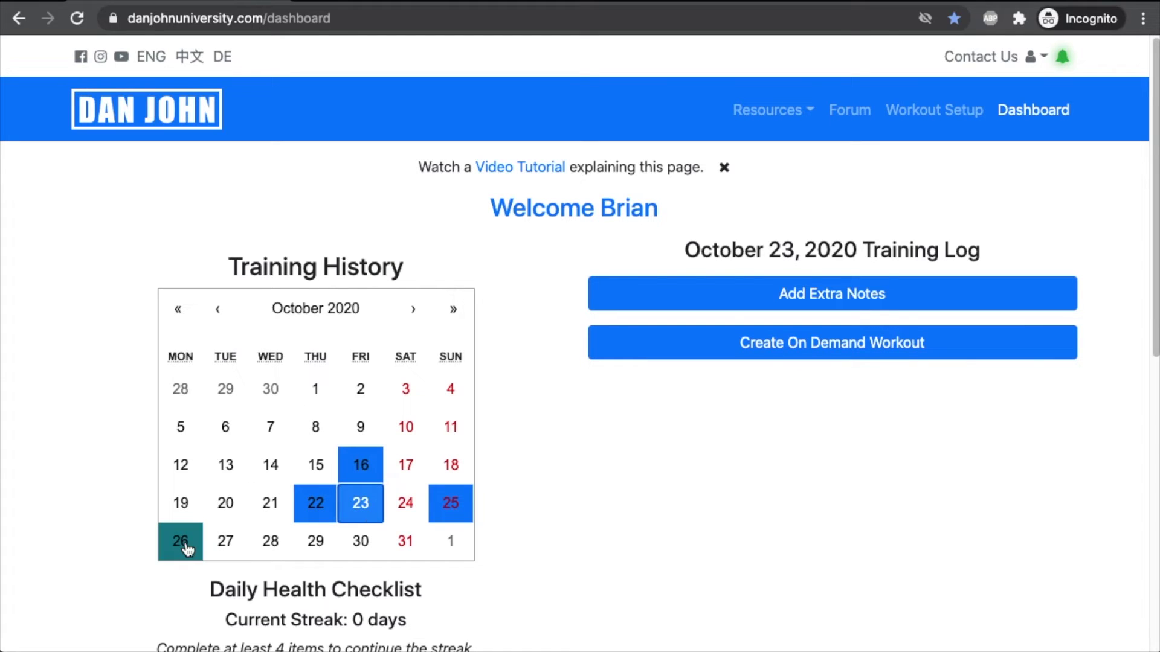
click(632, 353)
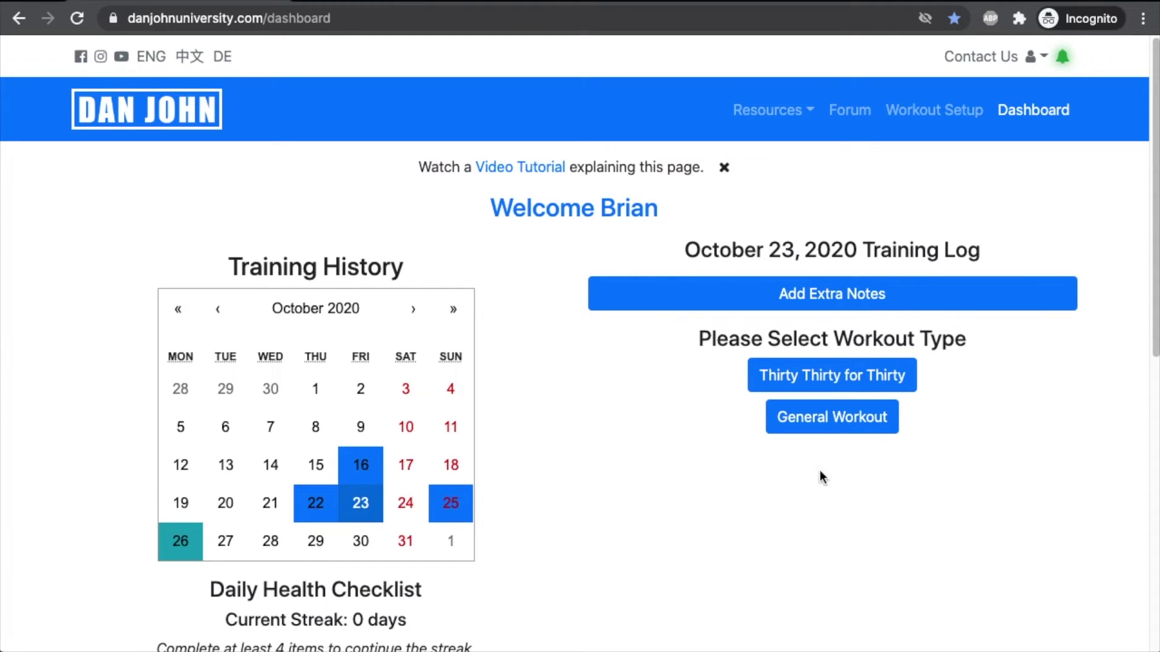
click(833, 415)
scroll(888, 411, down, 3)
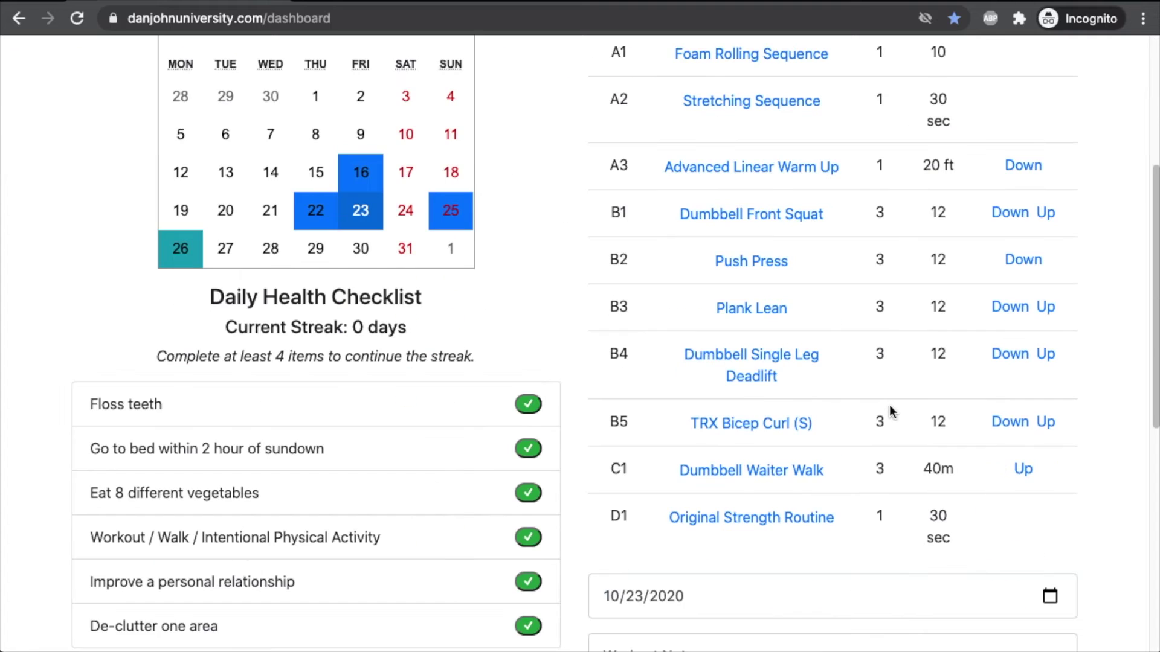
scroll(889, 408, up, 2)
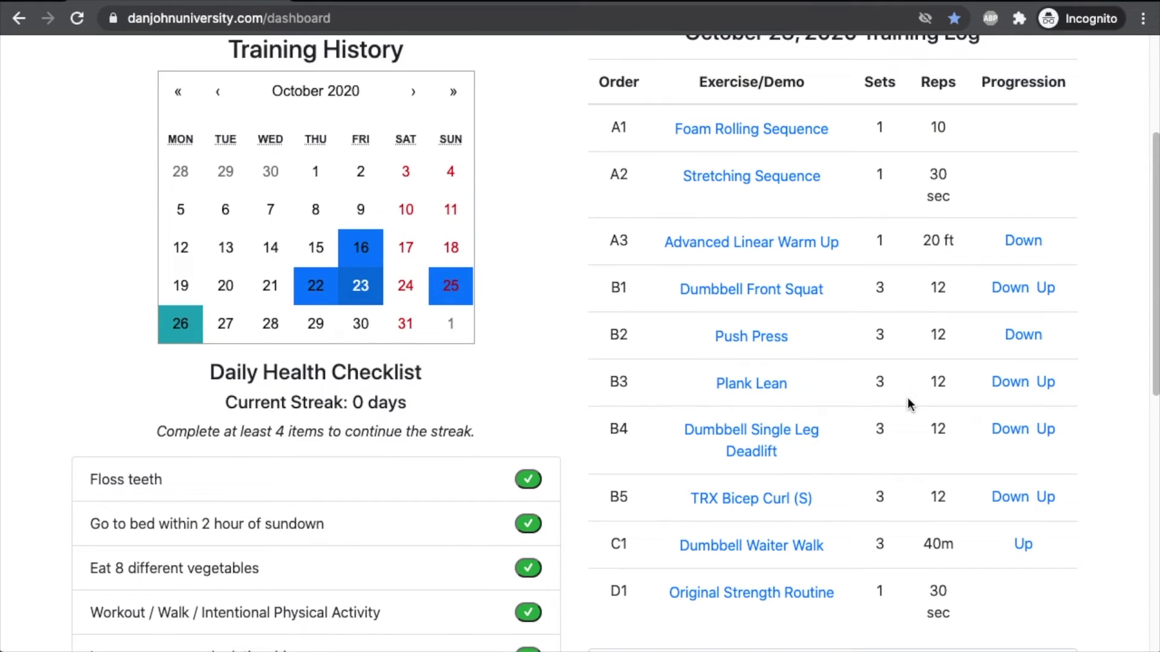
scroll(907, 398, up, 1)
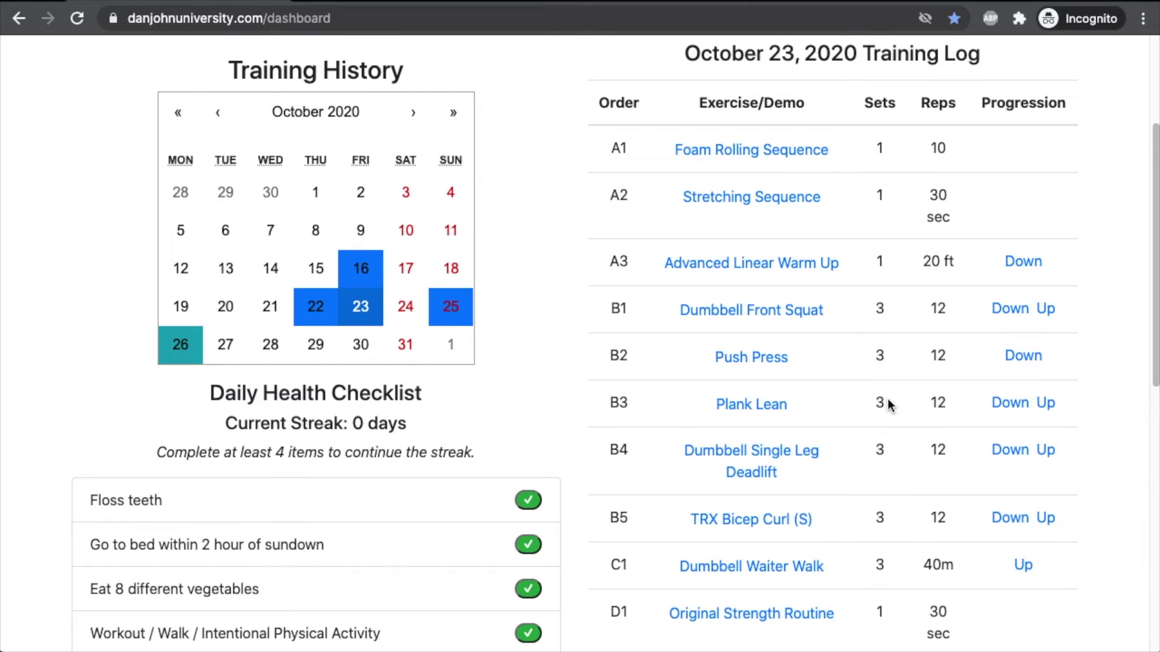
scroll(889, 405, up, 1)
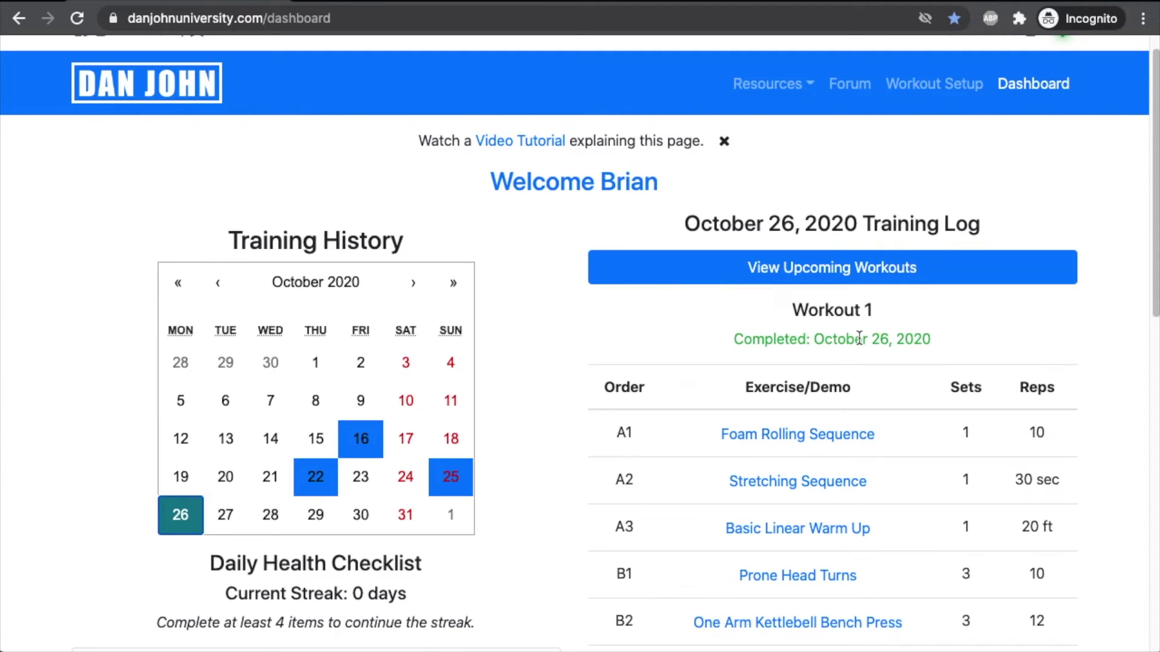
Browse the upcoming workouts carousel through Workouts 1, 2 and 3
click(798, 268)
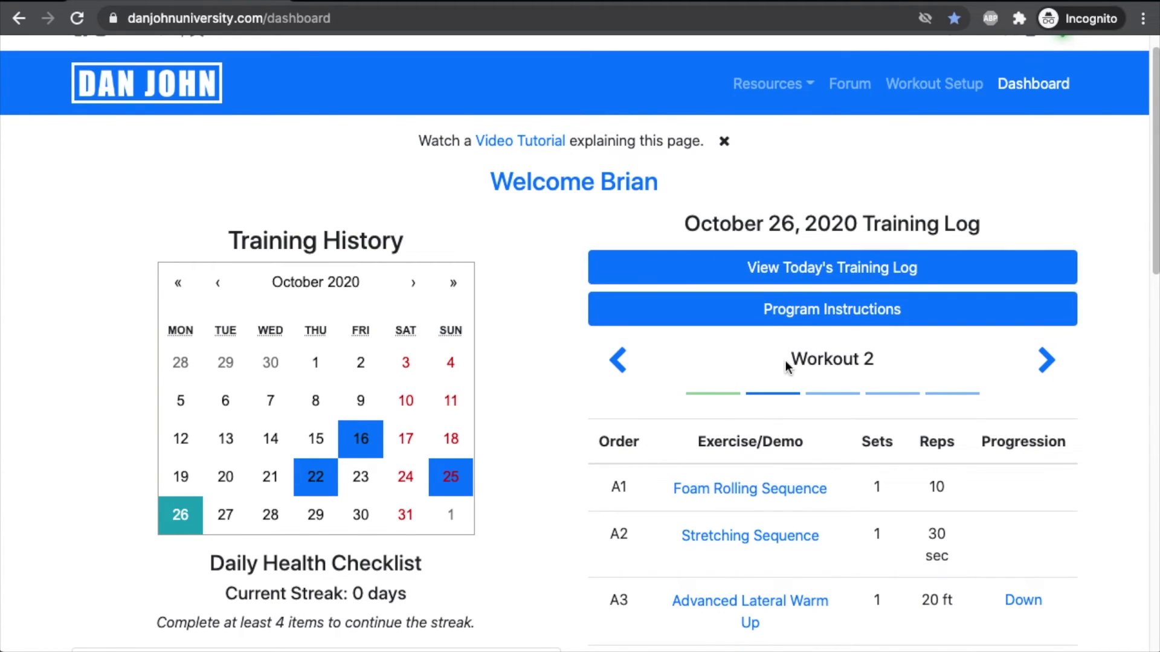
scroll(779, 359, down, 3)
scroll(785, 383, down, 3)
scroll(785, 383, down, 2)
scroll(785, 383, up, 7)
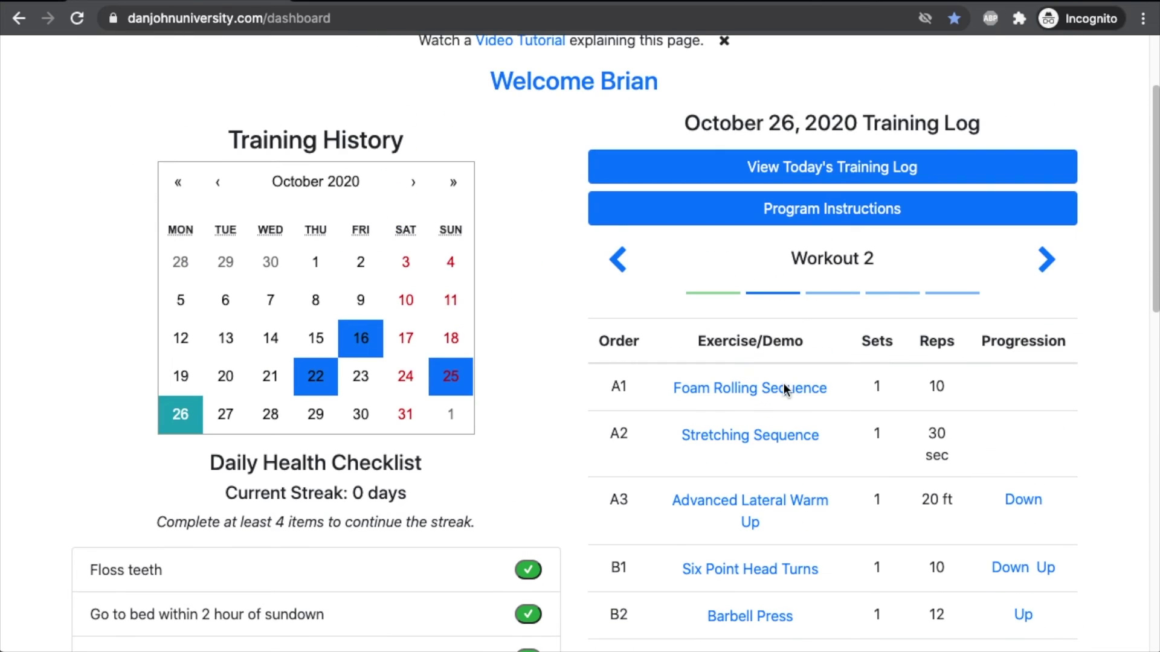
click(616, 260)
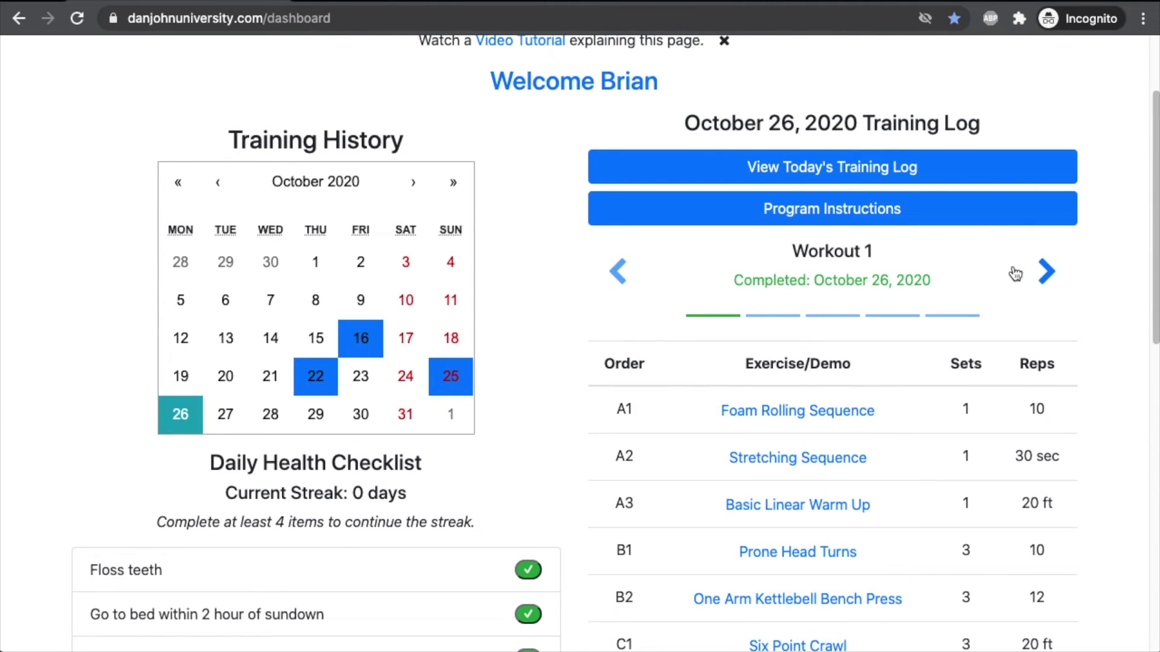
click(1045, 271)
click(1054, 272)
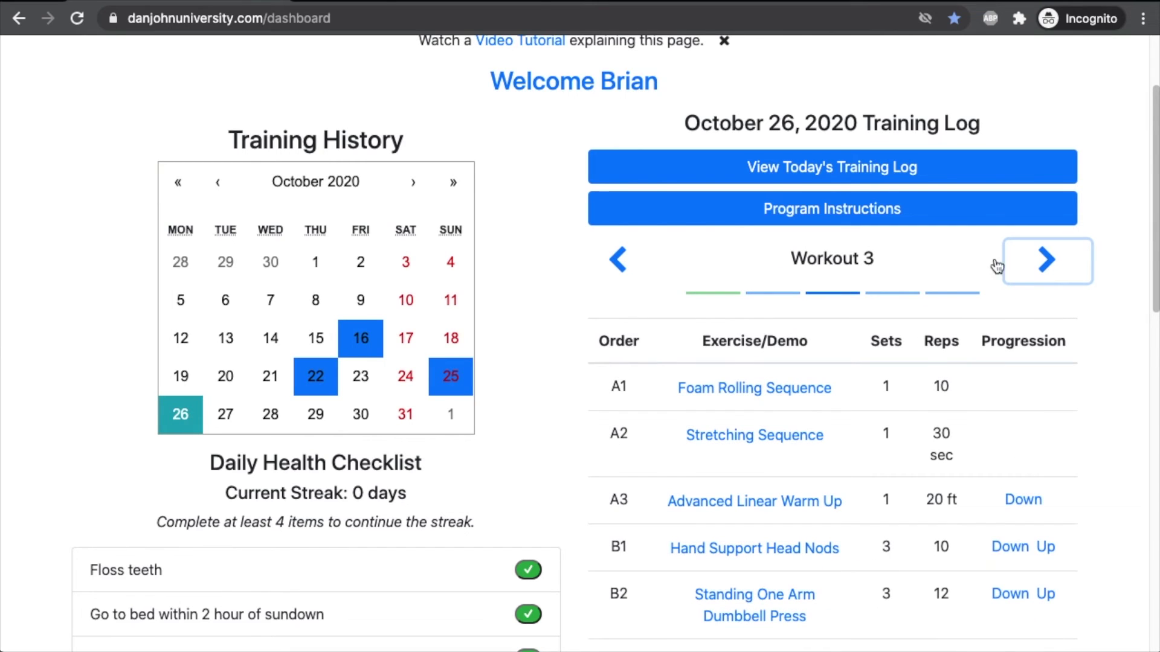
click(611, 274)
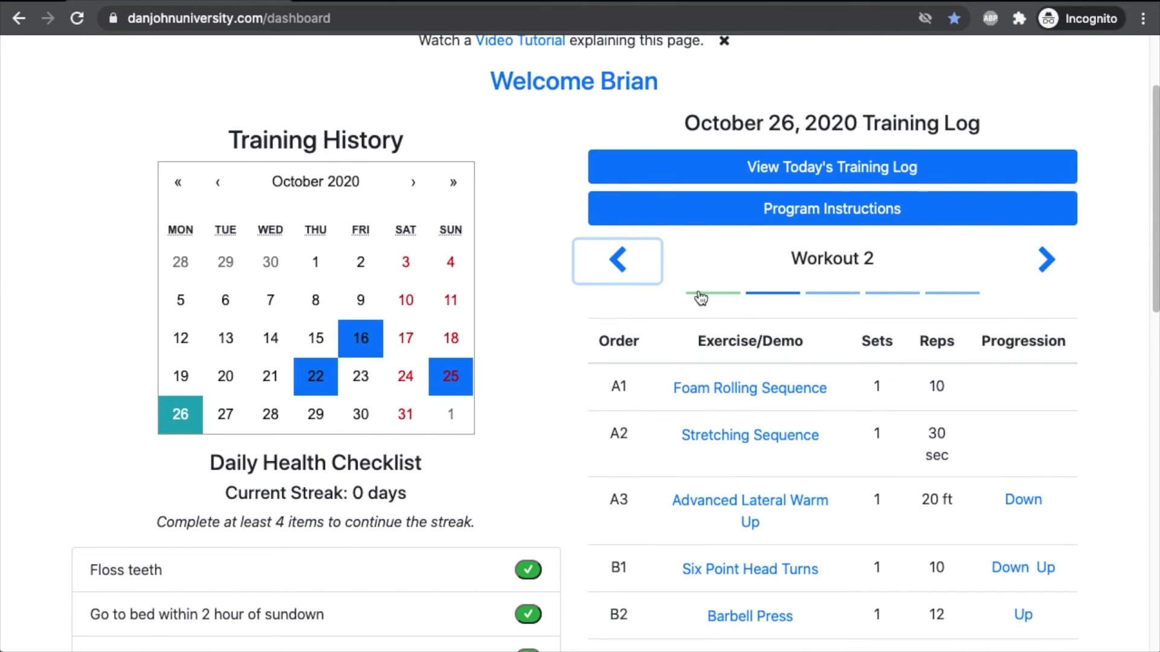
scroll(701, 298, up, 1)
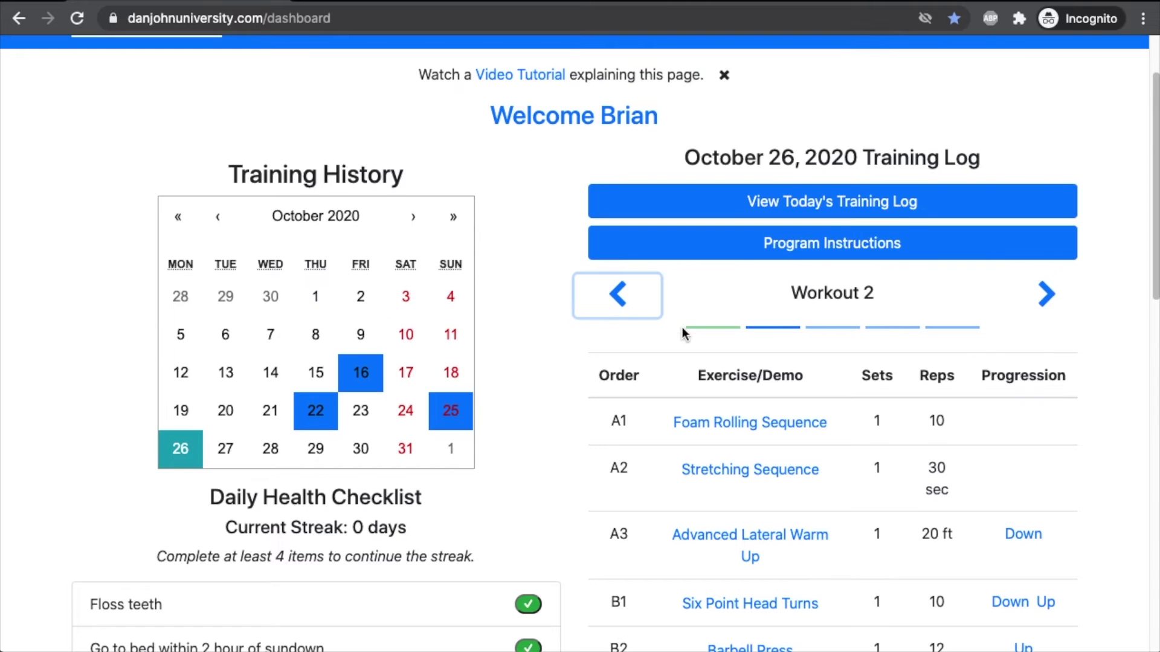
click(713, 328)
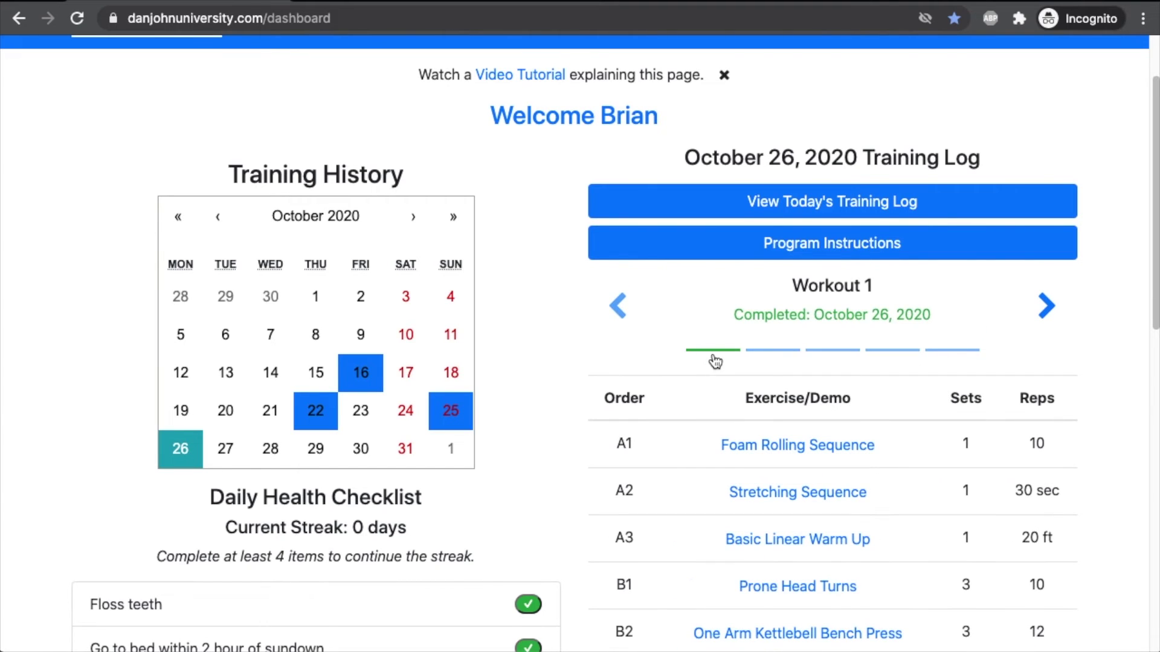
Toggle back to today's log, then show the upcoming workouts with Workout 2's exercise list
click(775, 201)
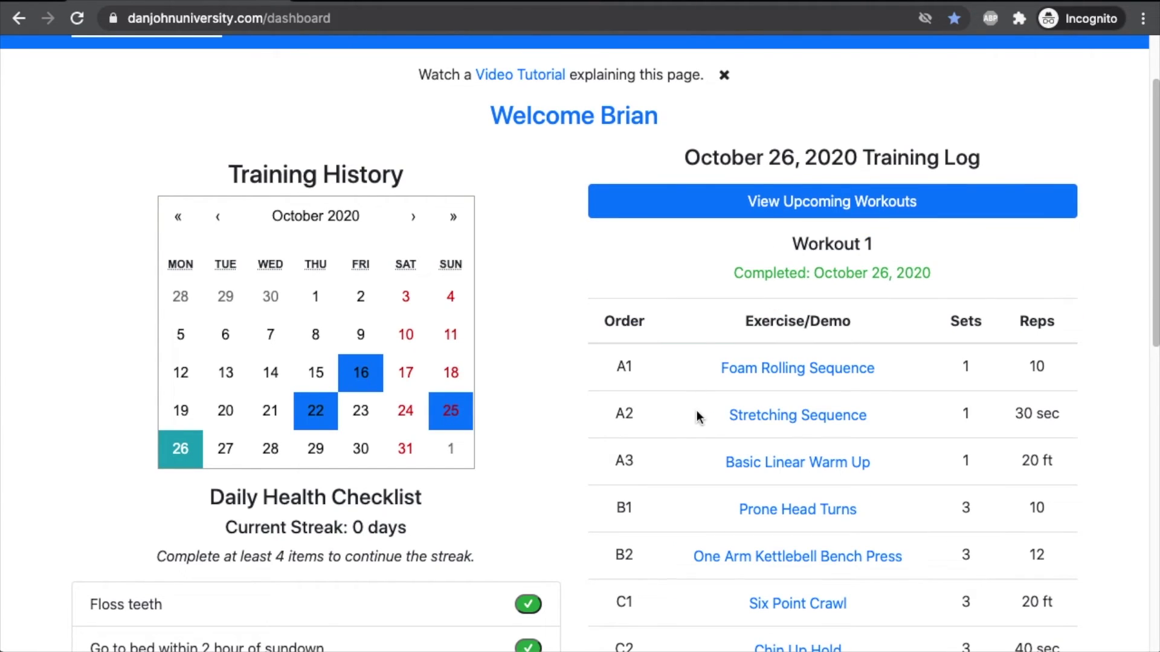
click(768, 203)
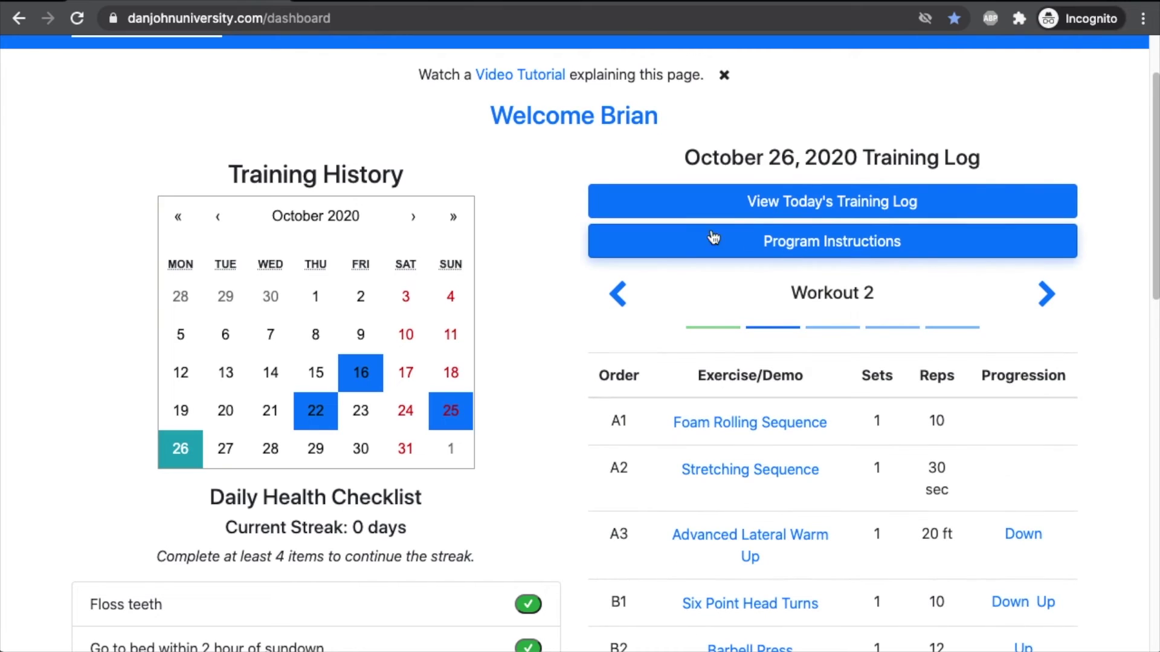
scroll(769, 241, up, 2)
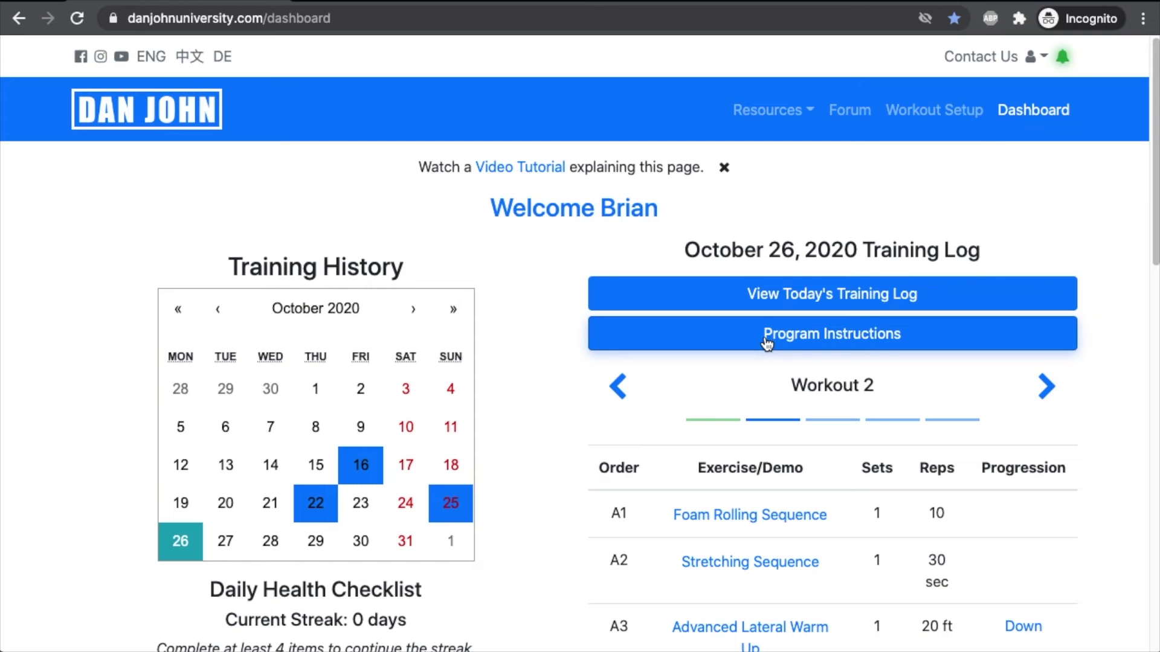
click(765, 343)
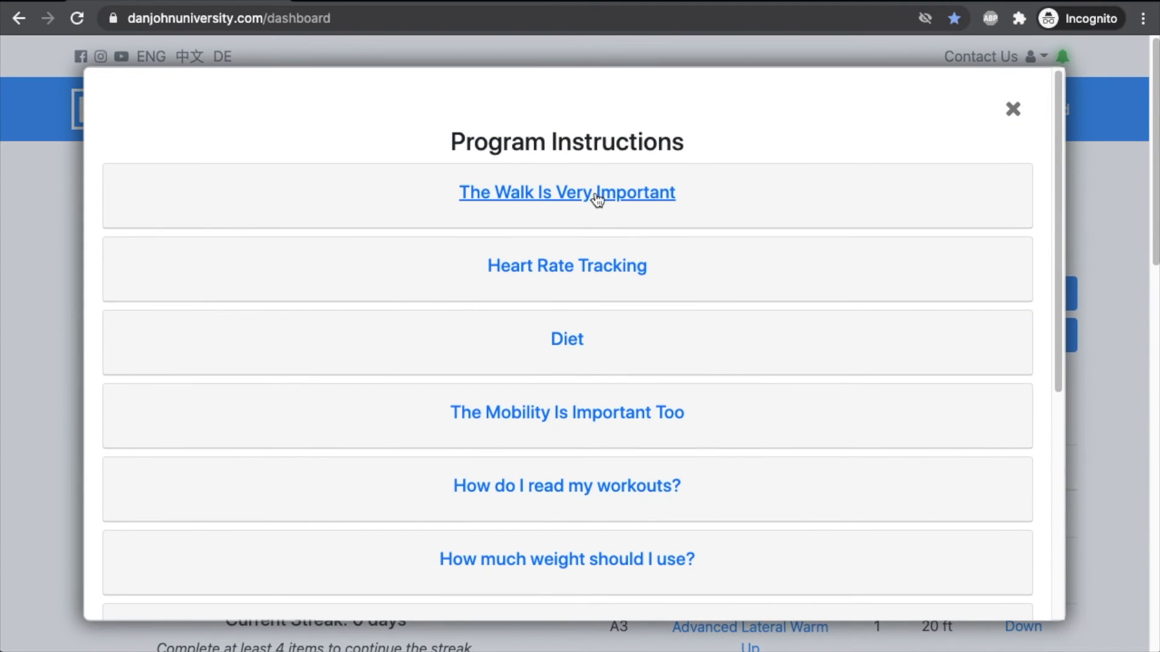
click(596, 198)
click(596, 197)
scroll(592, 299, down, 3)
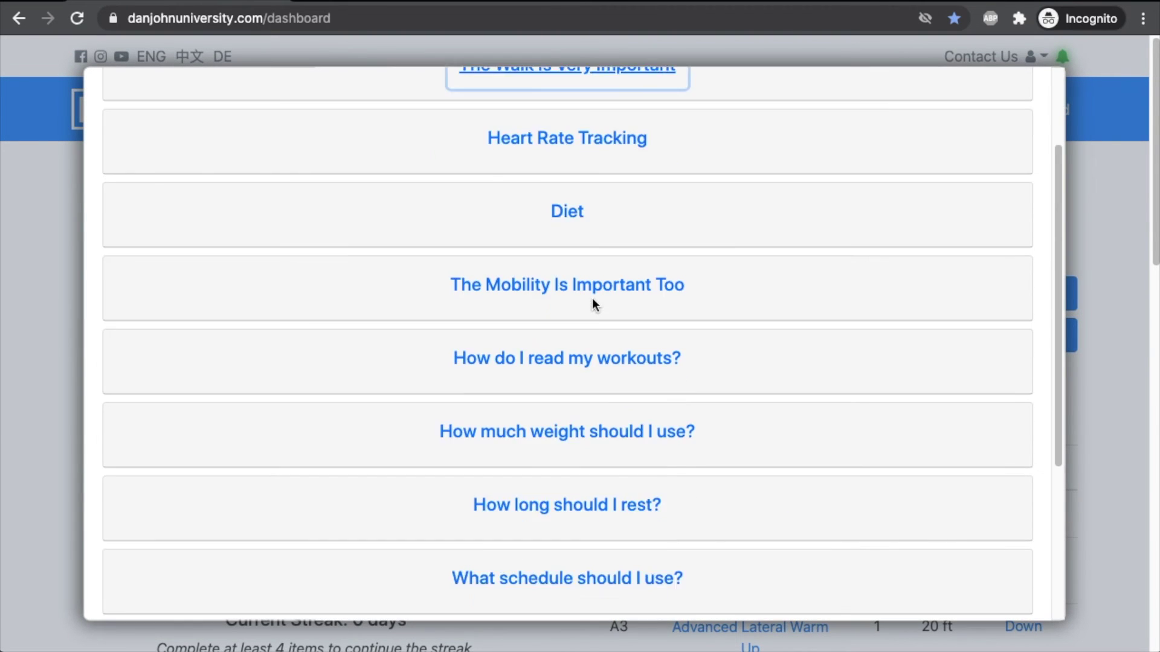
scroll(547, 404, down, 2)
click(545, 413)
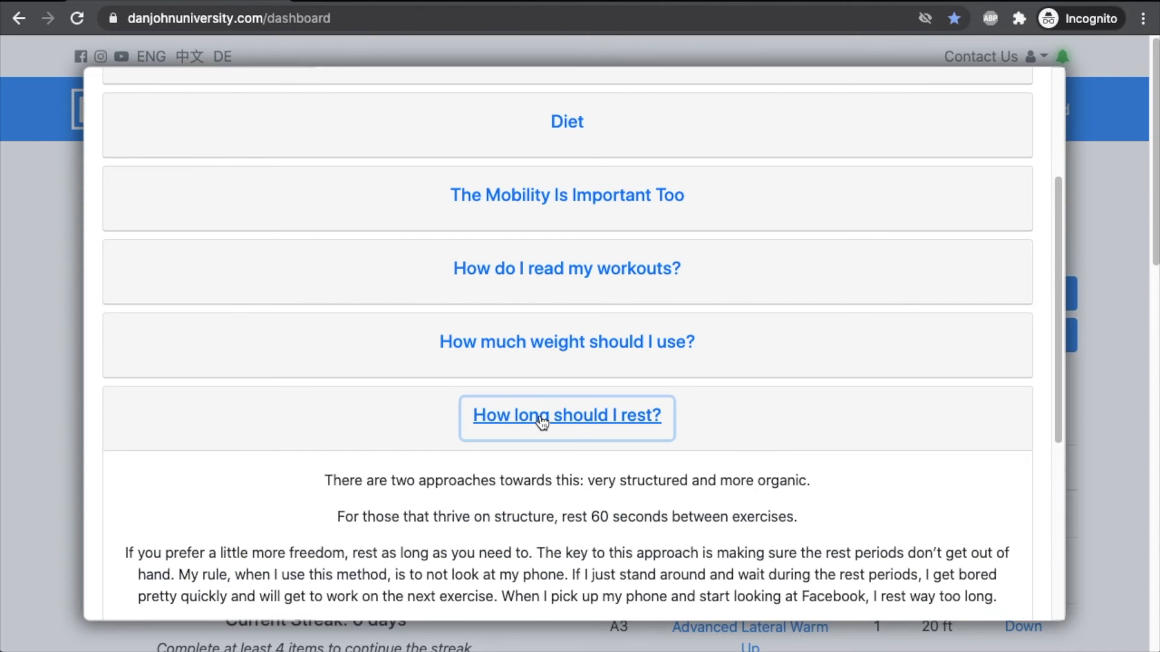
click(541, 423)
scroll(541, 422, up, 2)
scroll(564, 391, up, 2)
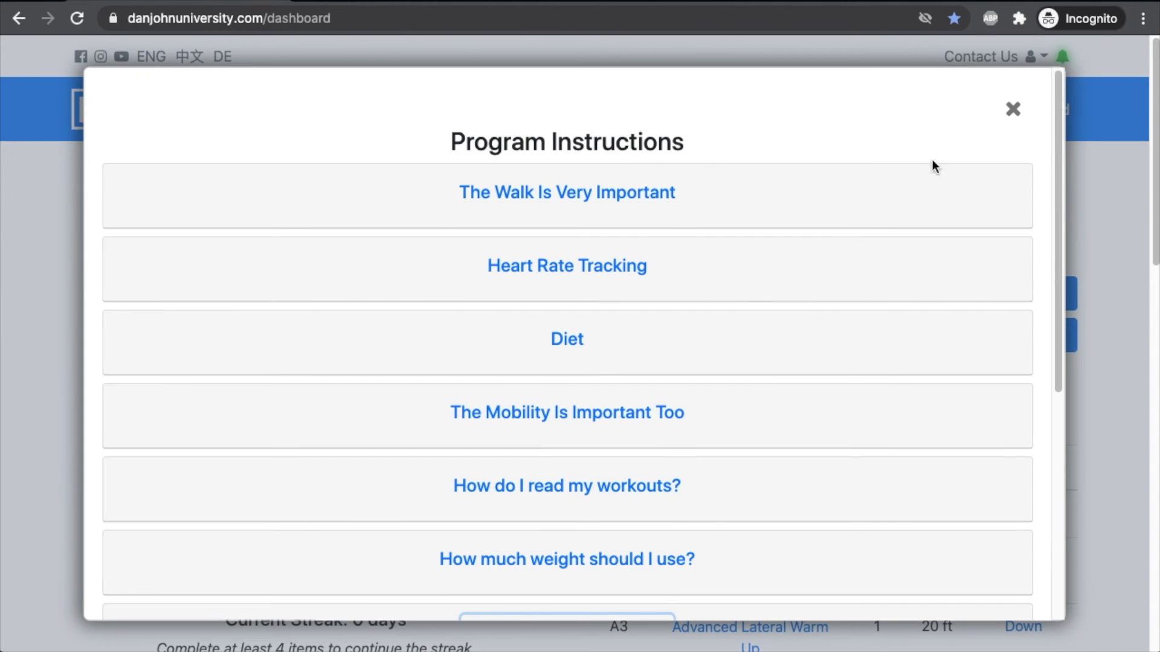
click(1013, 109)
scroll(655, 417, down, 1)
scroll(655, 417, down, 2)
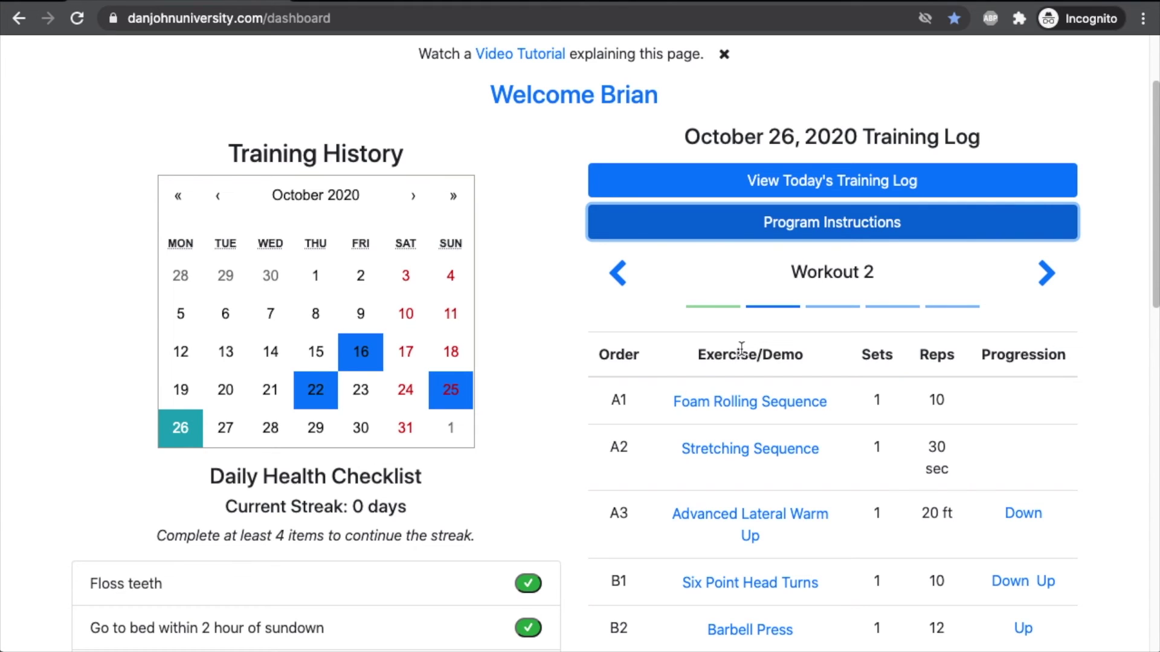
scroll(538, 329, down, 5)
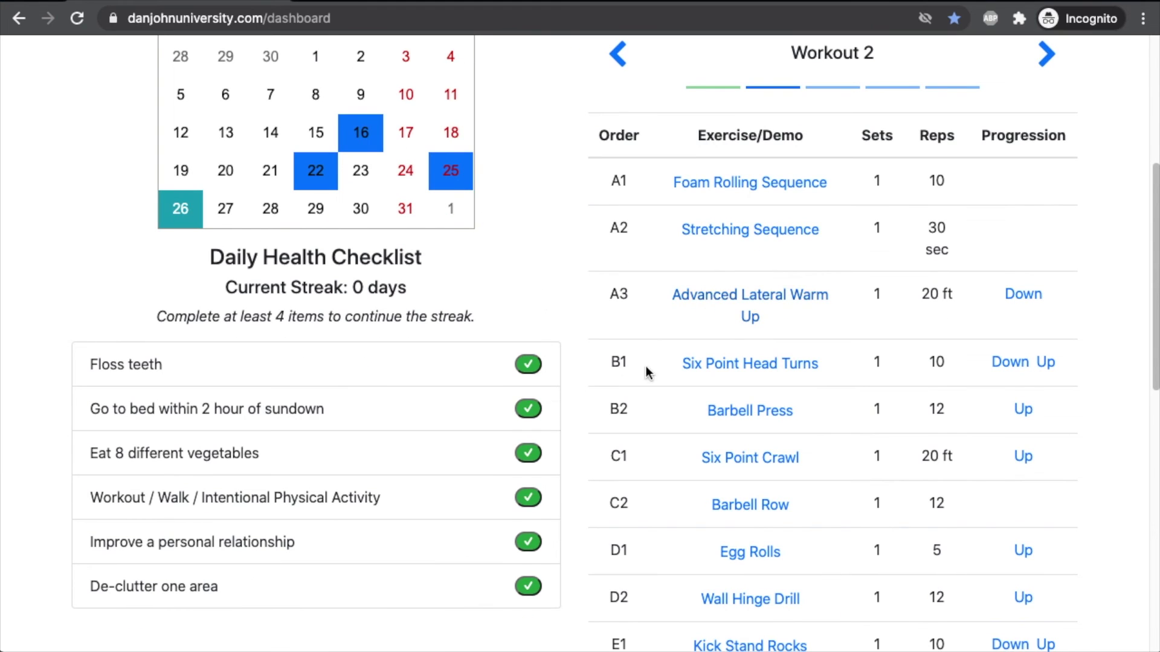
scroll(588, 308, down, 1)
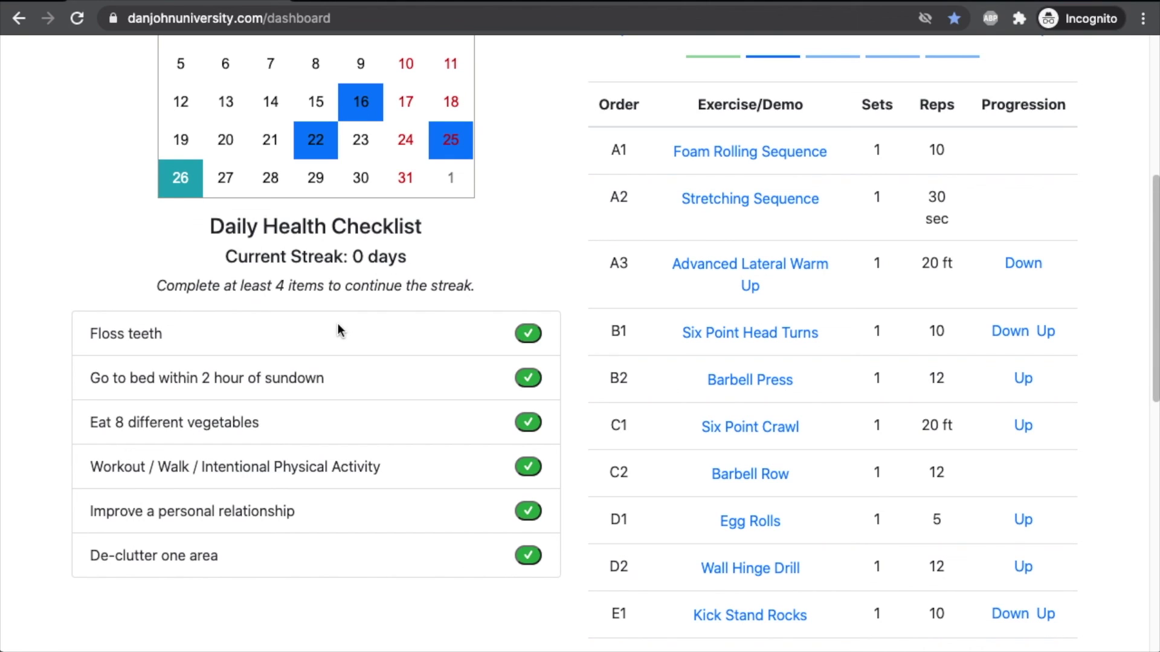
Mark Floss teeth, bedtime, 8 vegetables and physical activity done, raising the streak to 1 day
click(376, 336)
click(367, 374)
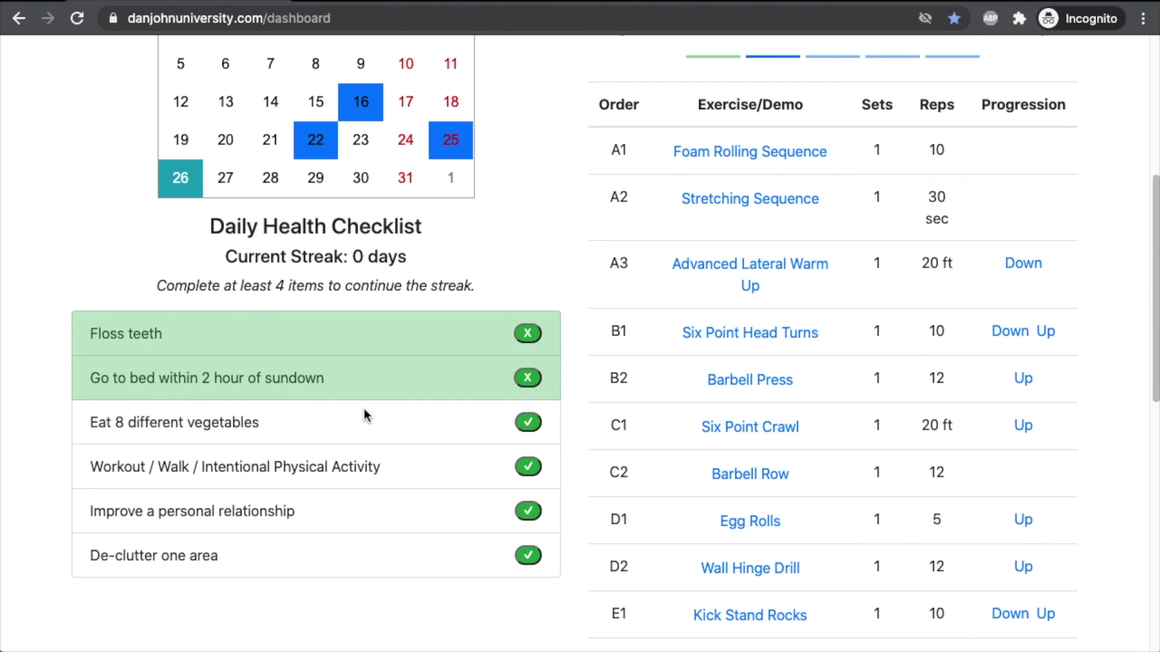
click(363, 419)
click(356, 465)
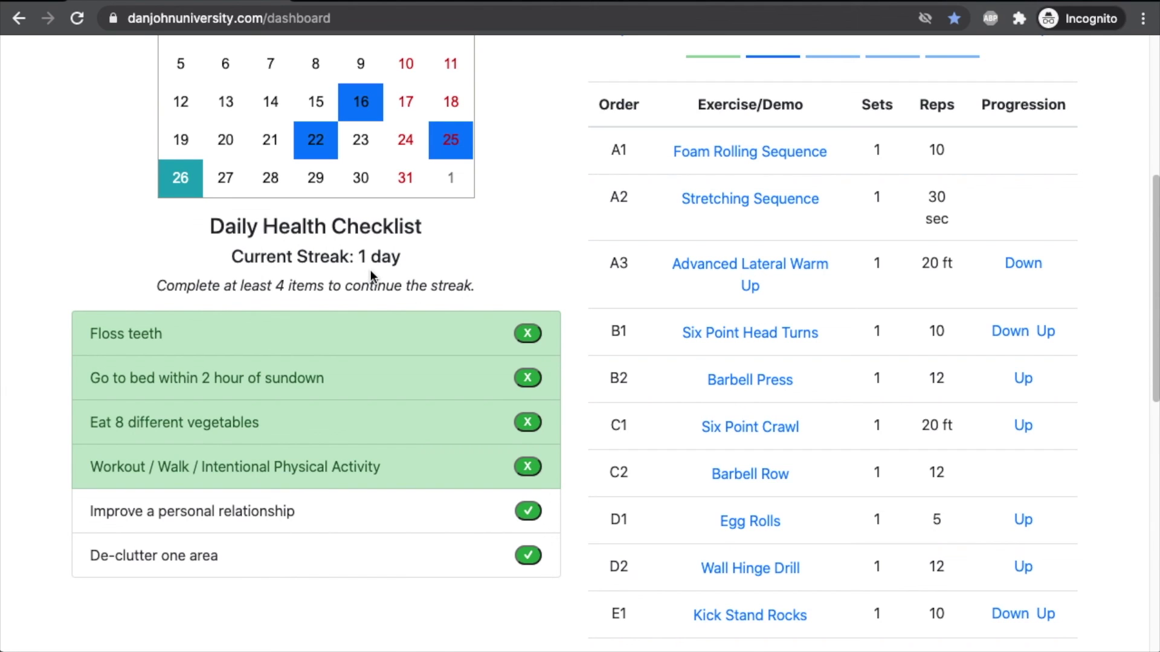
scroll(370, 270, up, 4)
Bring up the site's Resources list
click(789, 111)
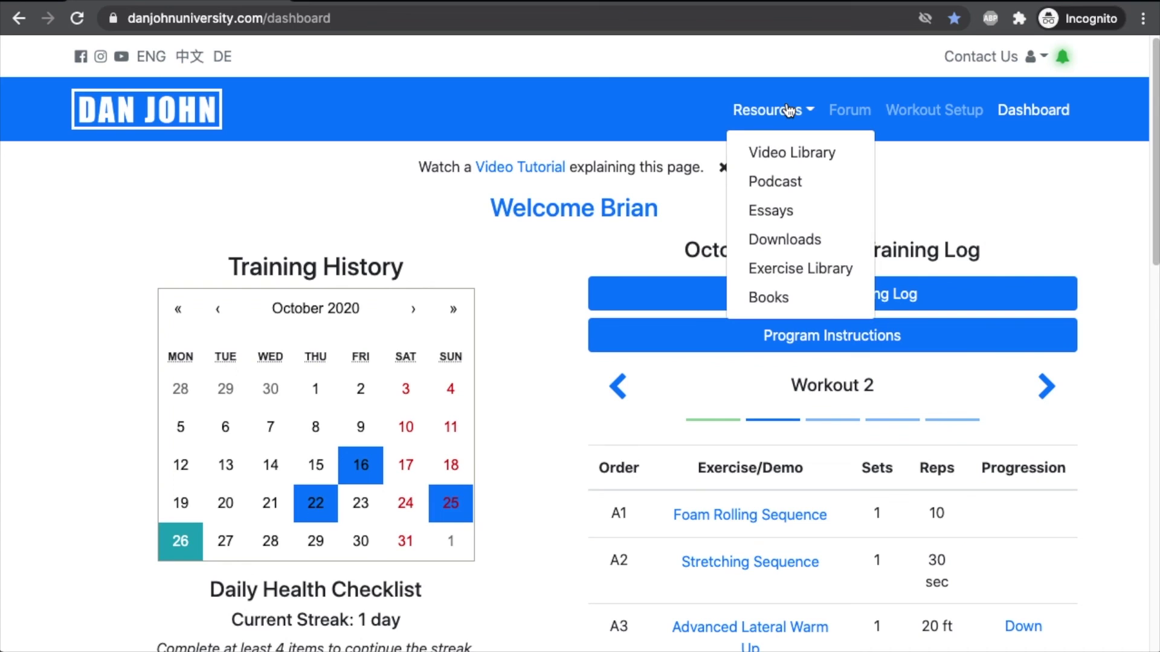